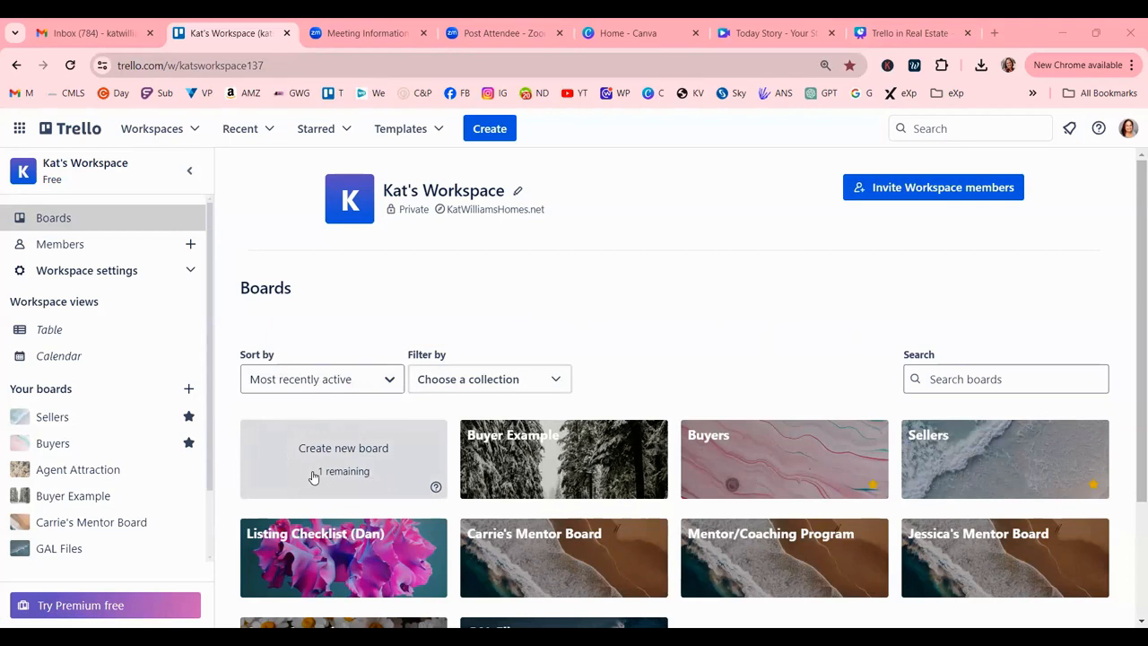
On the Sellers board, create a Seller Files card from the Seller Template named with the client's name.
{"action": "left_click", "coordinate": [927, 463]}
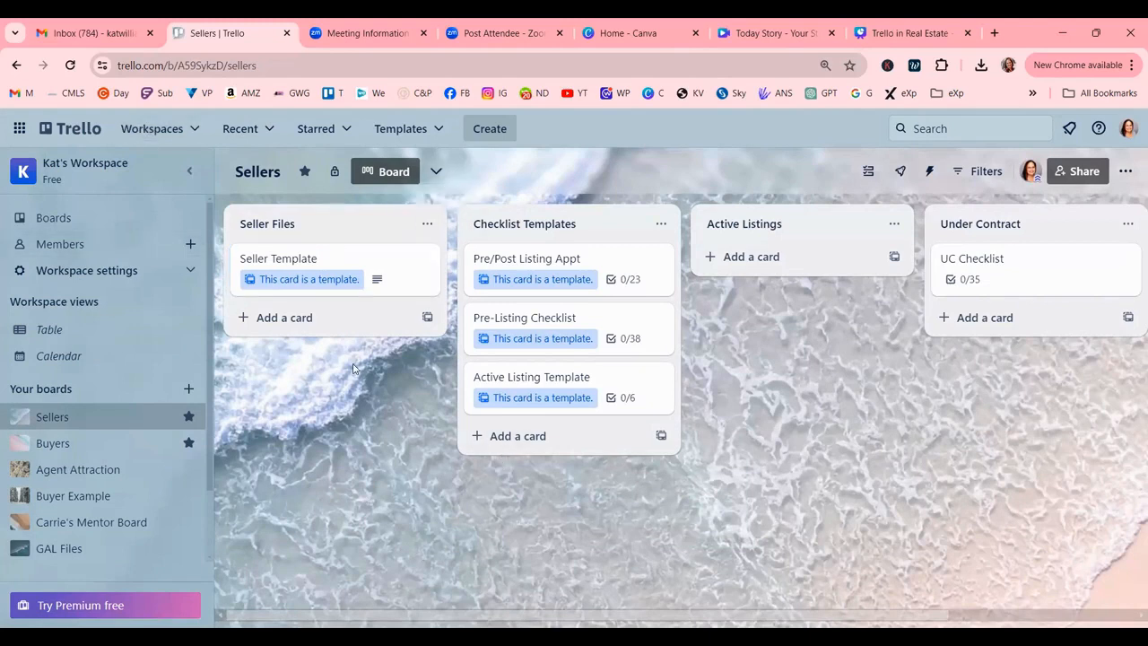
{"action": "left_click", "coordinate": [339, 260]}
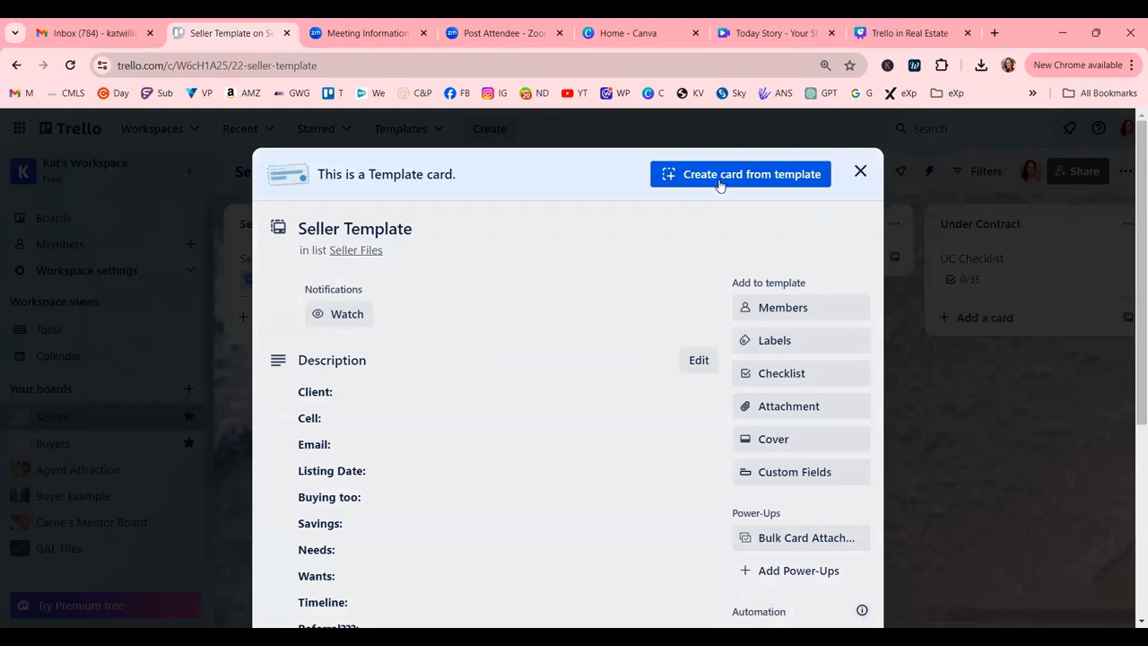
{"action": "left_click", "coordinate": [732, 179]}
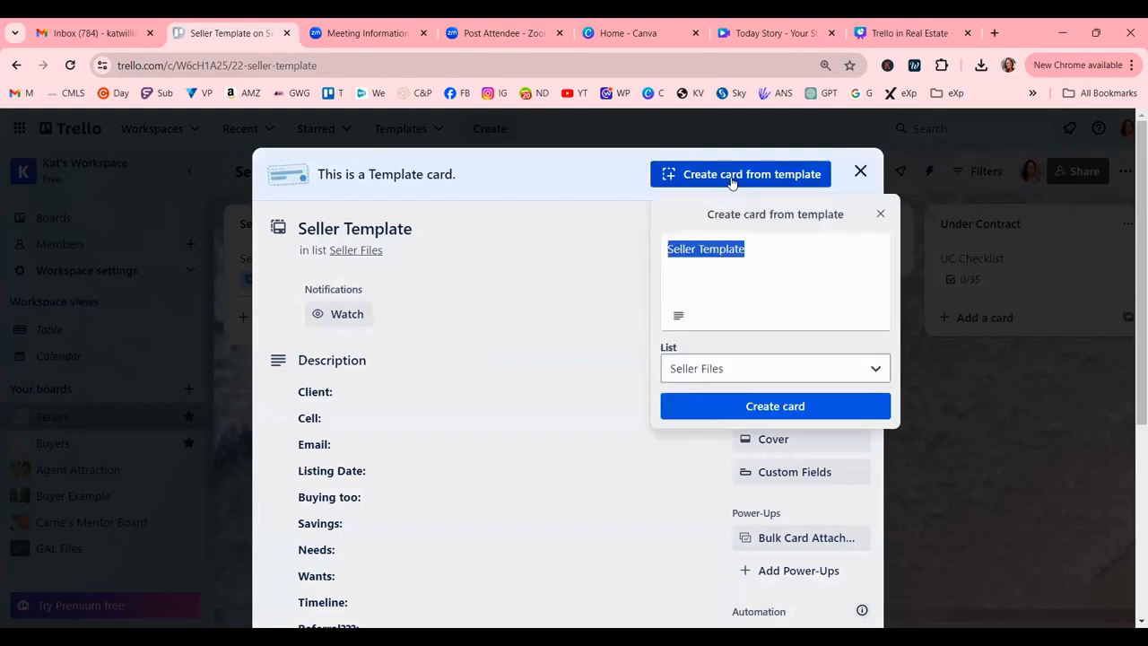
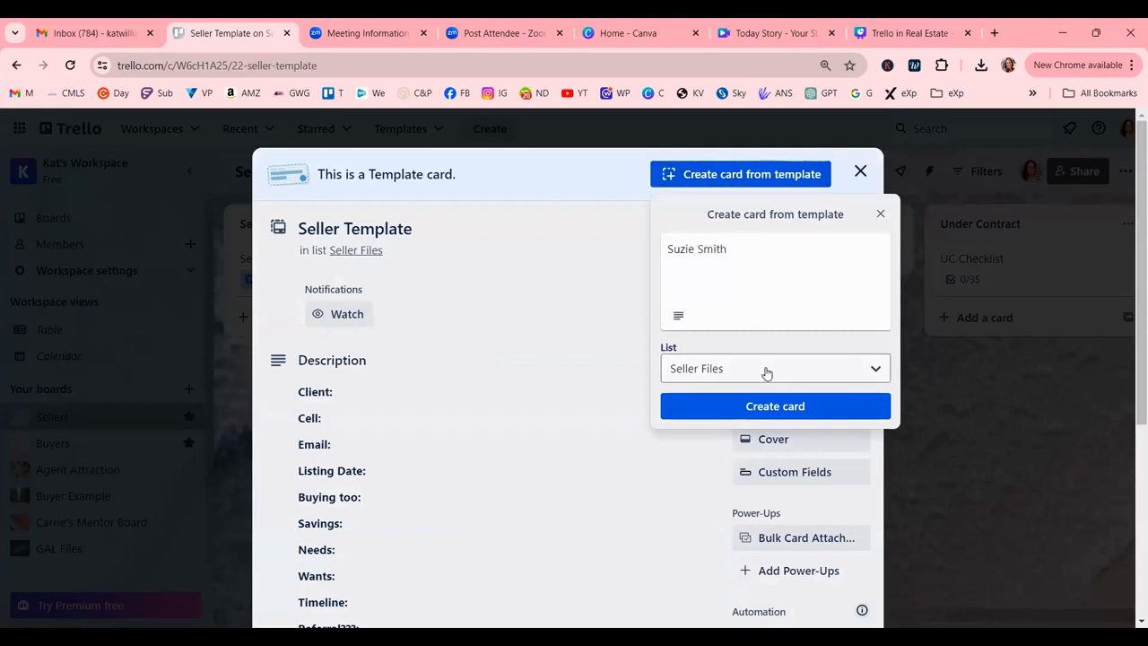
{"action": "left_click", "coordinate": [773, 405]}
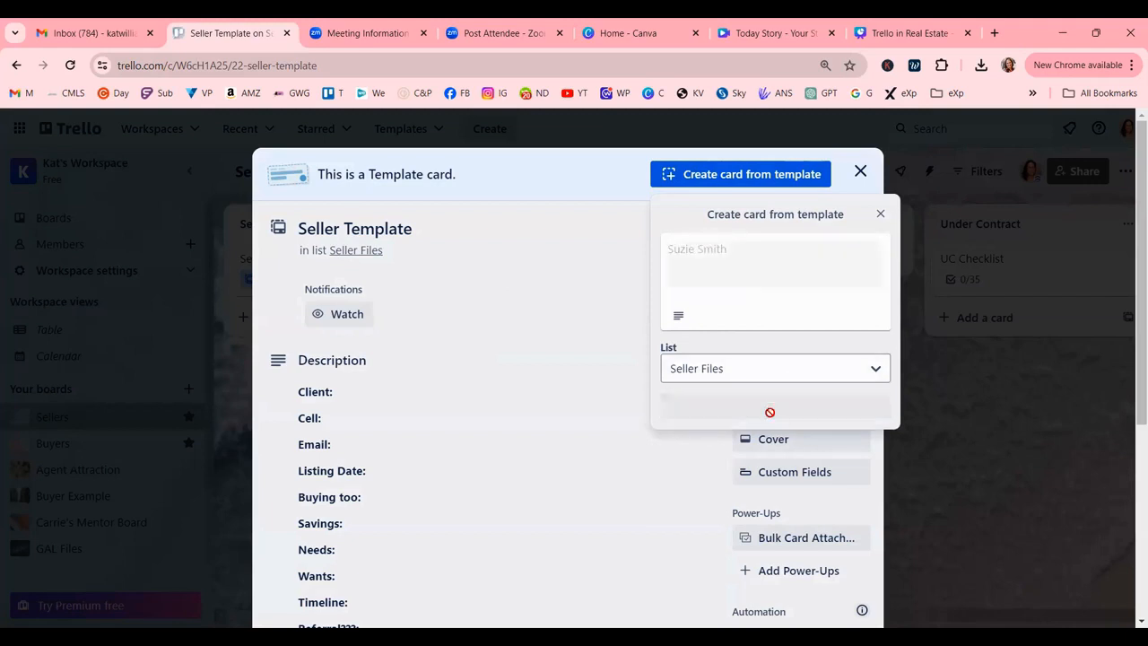
{"action": "left_click", "coordinate": [861, 171]}
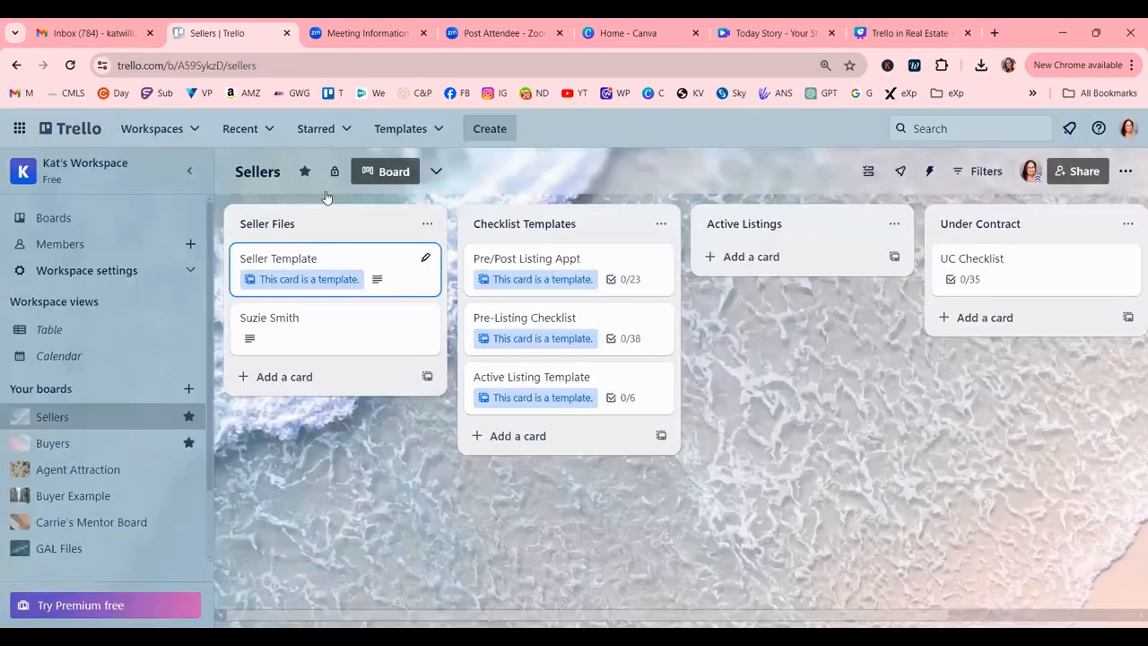
Apply the 'Needs pre-approval.' label to the new client card.
{"action": "left_click", "coordinate": [334, 338]}
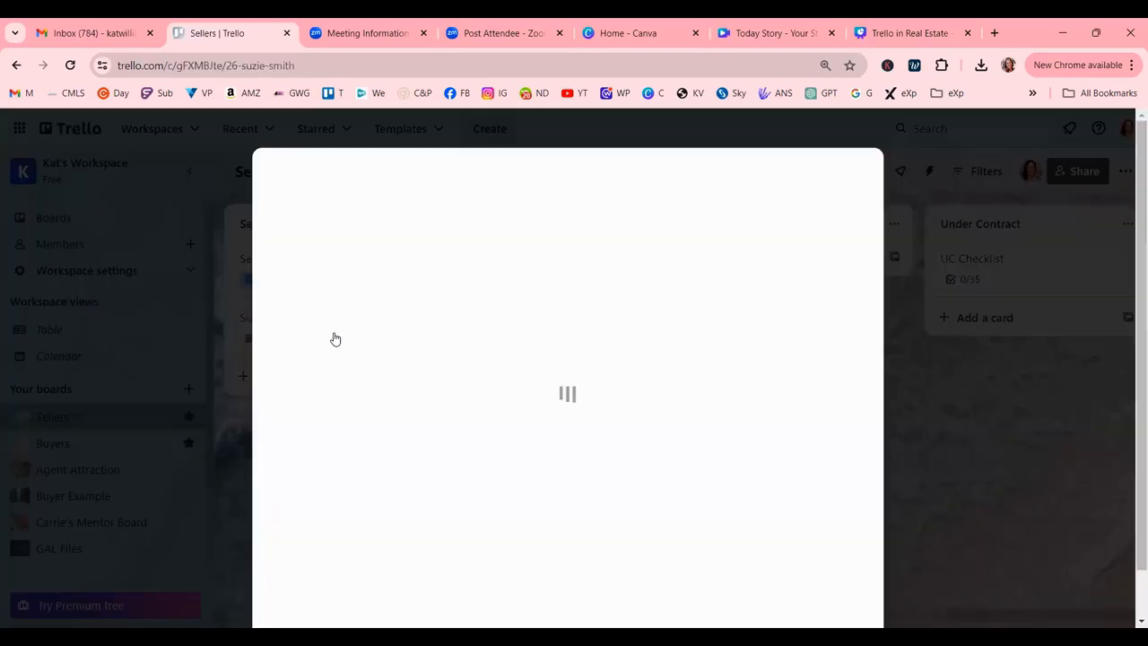
{"action": "scroll", "coordinate": [624, 515], "scroll_direction": "down", "scroll_amount": 3}
{"action": "scroll", "coordinate": [610, 493], "scroll_direction": "up", "scroll_amount": 3}
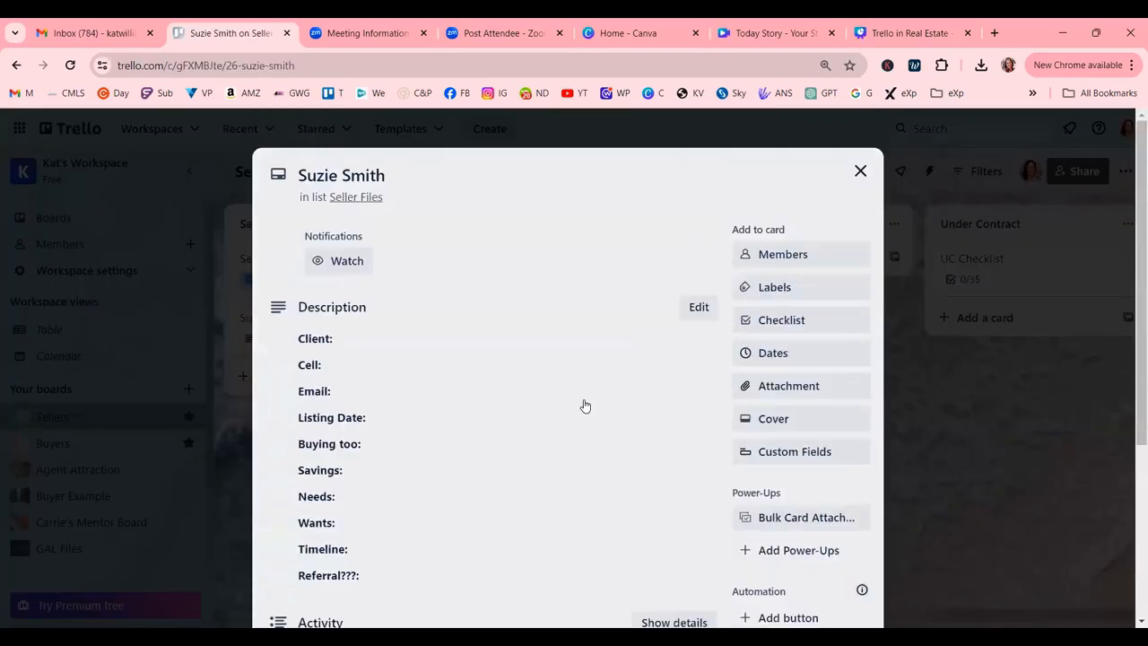
{"action": "left_click", "coordinate": [777, 289]}
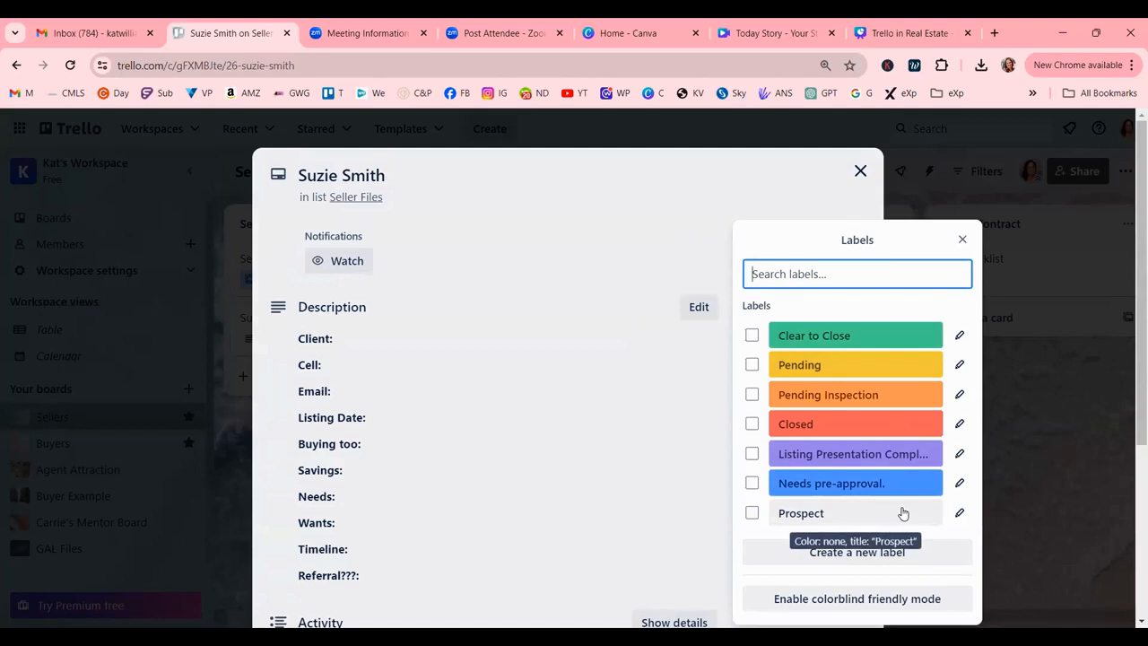
{"action": "left_click", "coordinate": [752, 483]}
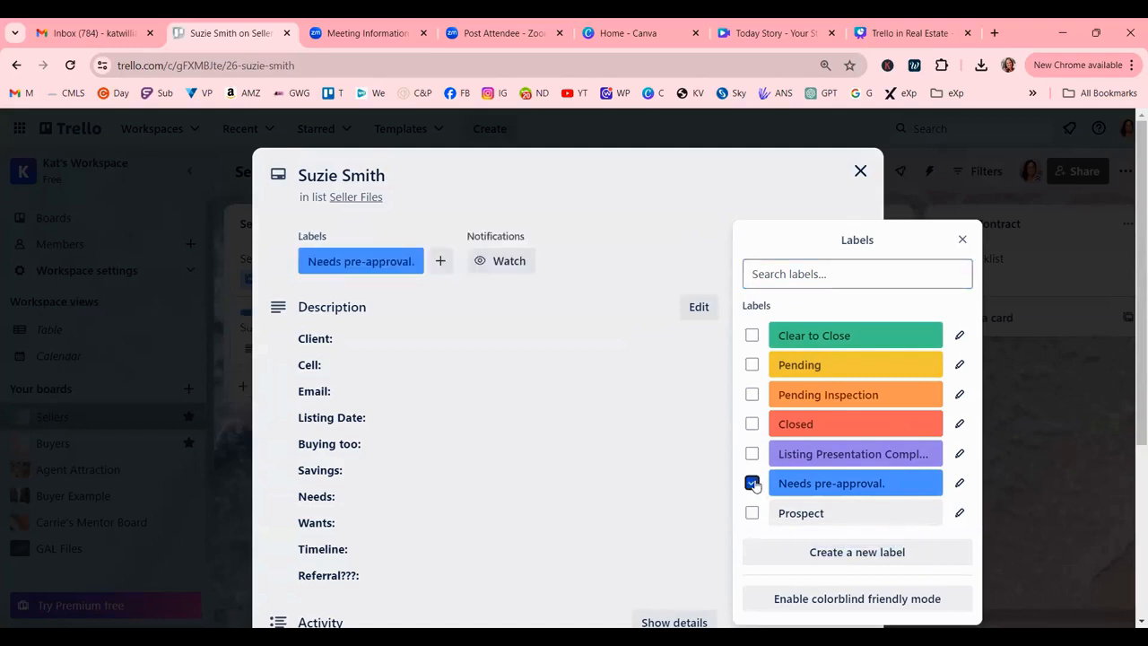
Close the label choices and scroll down to the card's Activity section.
{"action": "left_click", "coordinate": [963, 238]}
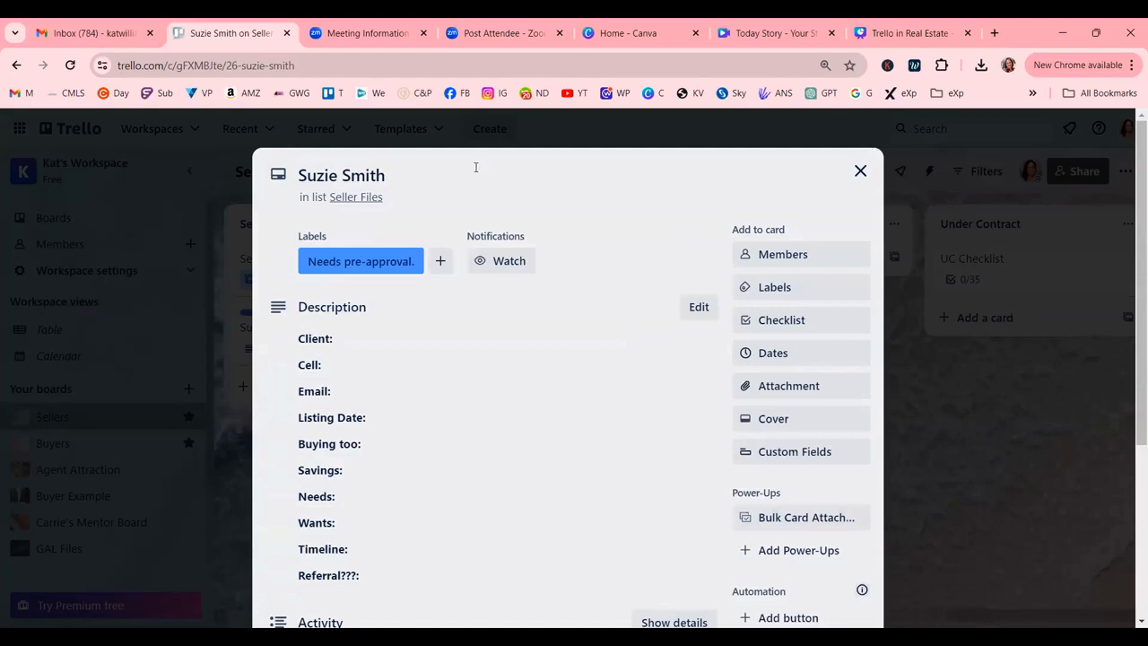
{"action": "left_click", "coordinate": [544, 449]}
{"action": "scroll", "coordinate": [556, 447], "scroll_direction": "down", "scroll_amount": 1}
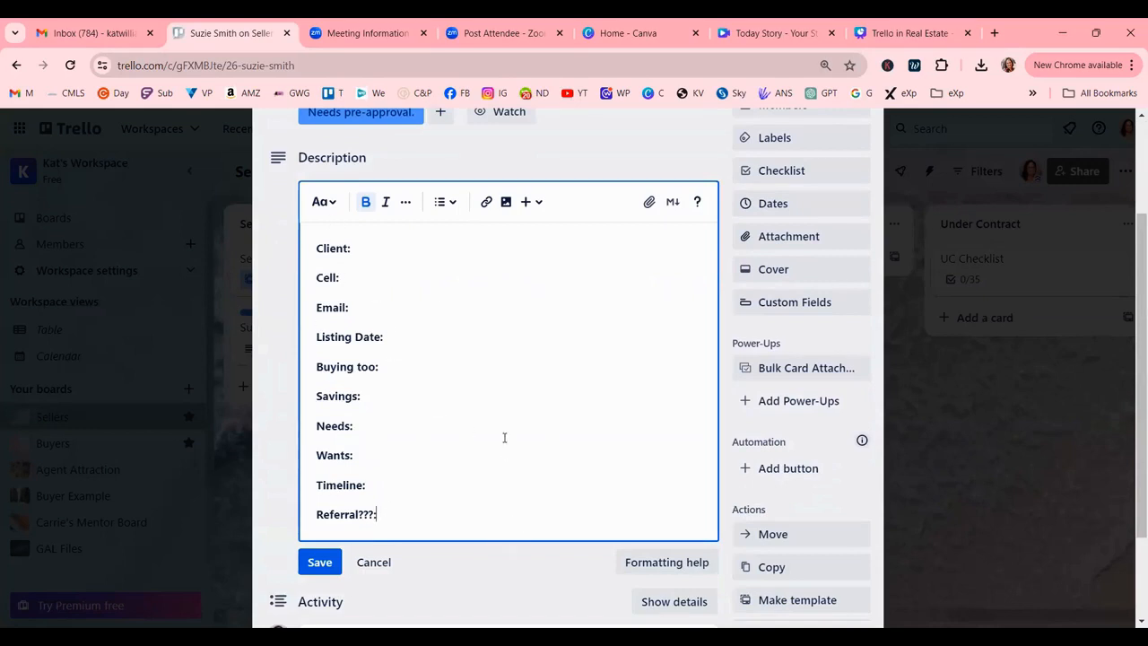
{"action": "scroll", "coordinate": [438, 391], "scroll_direction": "down", "scroll_amount": 1}
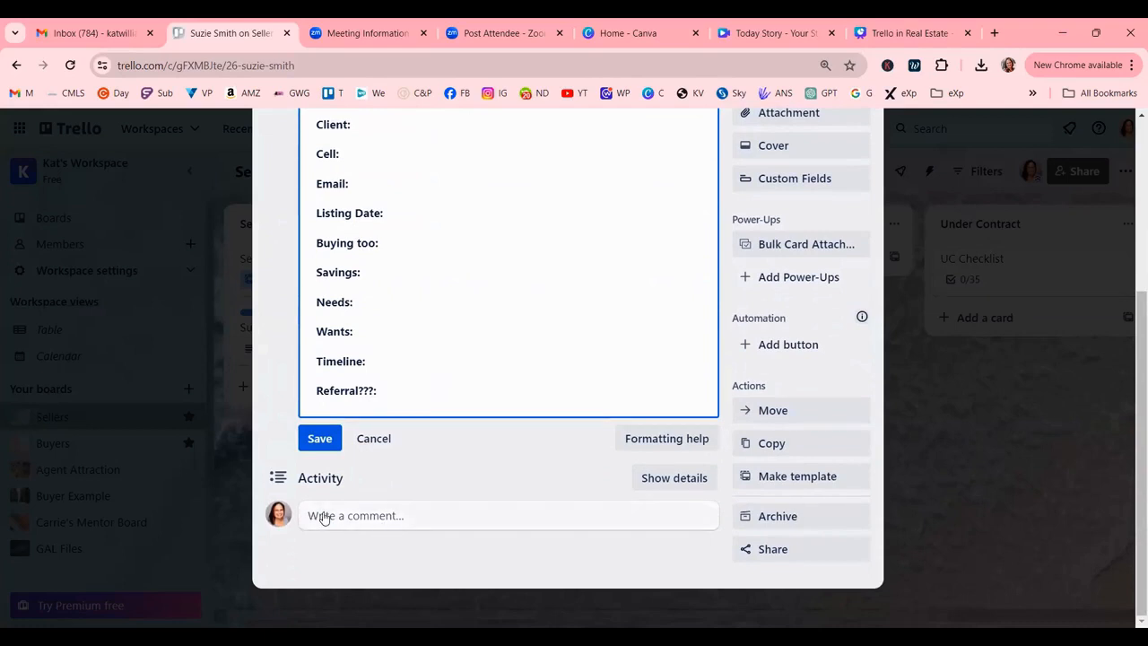
Post a comment with a bold date: '5-13-24: initial contact'.
{"action": "left_click", "coordinate": [352, 519]}
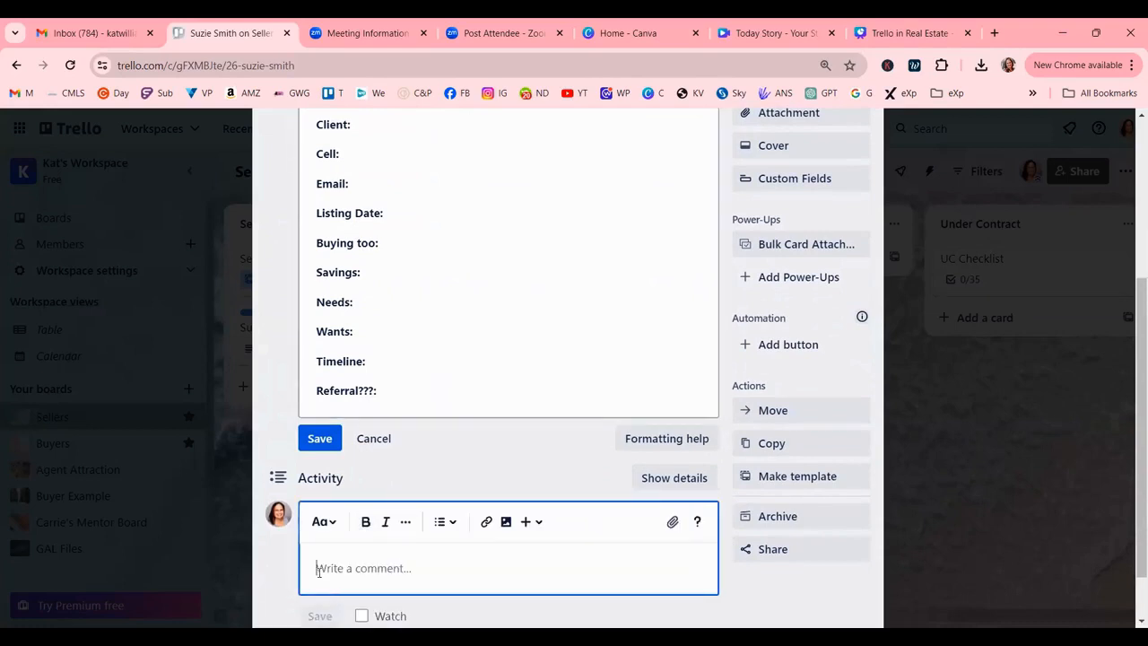
{"action": "type", "text": "05-"}
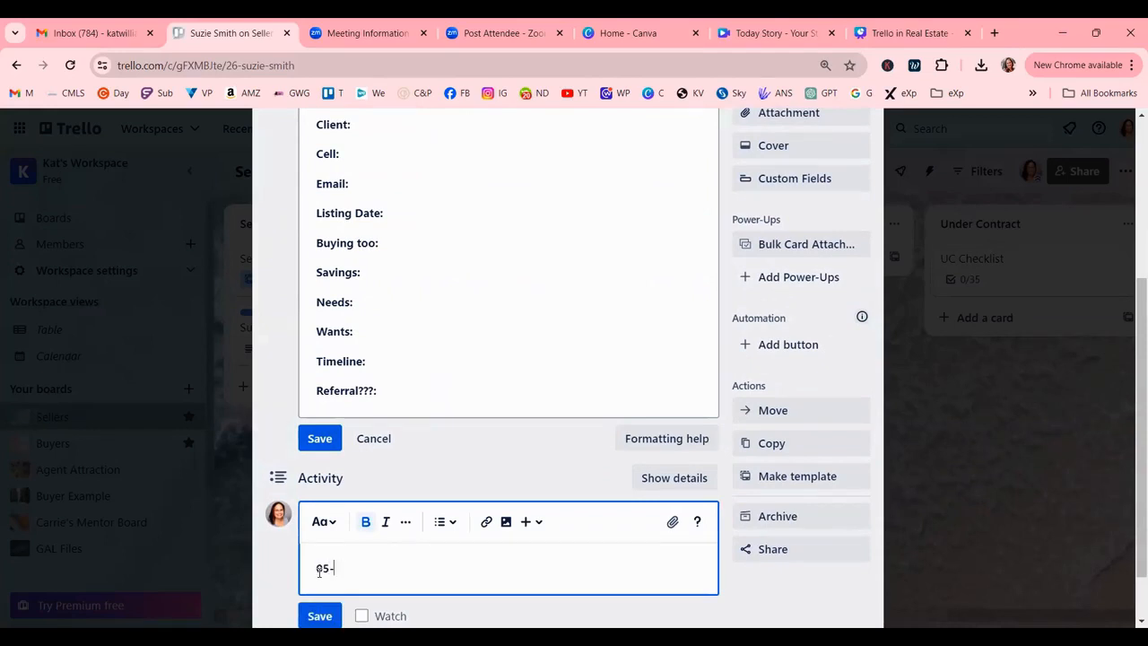
{"action": "key", "text": "BackSpace"}
{"action": "type", "text": "5-"}
{"action": "key", "text": "Return"}
{"action": "key", "text": "BackSpace"}
{"action": "key", "text": "BackSpace"}
{"action": "key", "text": "BackSpace"}
{"action": "key", "text": "BackSpace"}
{"action": "key", "text": "BackSpace"}
{"action": "key", "text": "BackSpace"}
{"action": "key", "text": "BackSpace"}
{"action": "key", "text": "ctrl+b"}
{"action": "type", "text": "5-13-2"}
{"action": "key", "text": "Return"}
{"action": "key", "text": "BackSpace"}
{"action": "type", "text": "4: initial contact"}
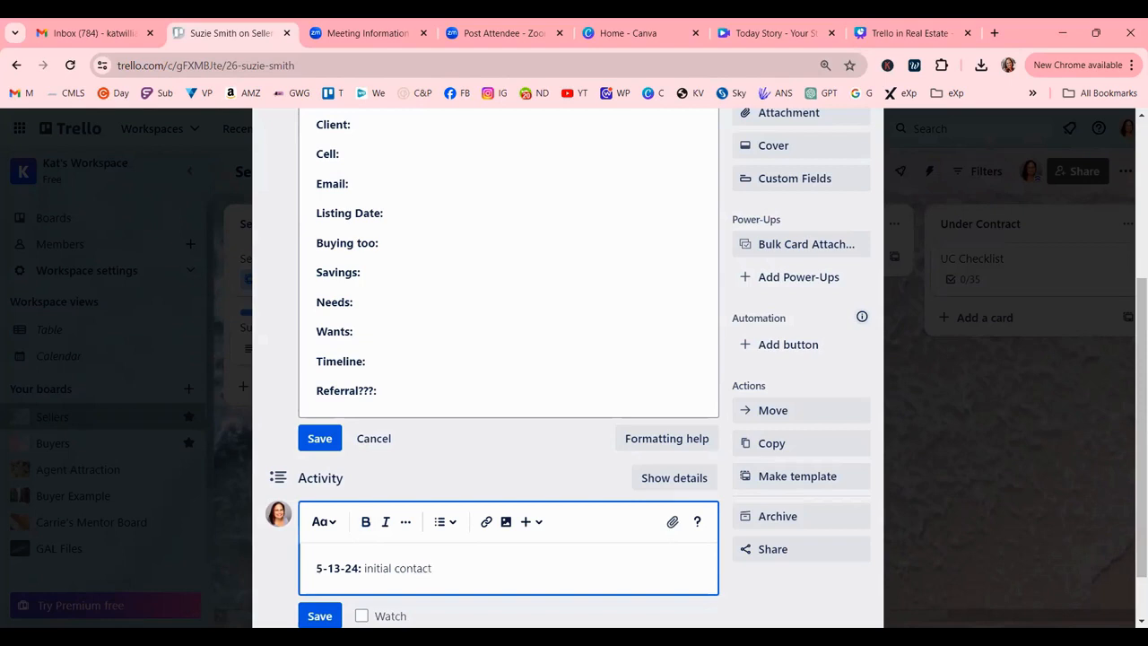
{"action": "left_click", "coordinate": [319, 615]}
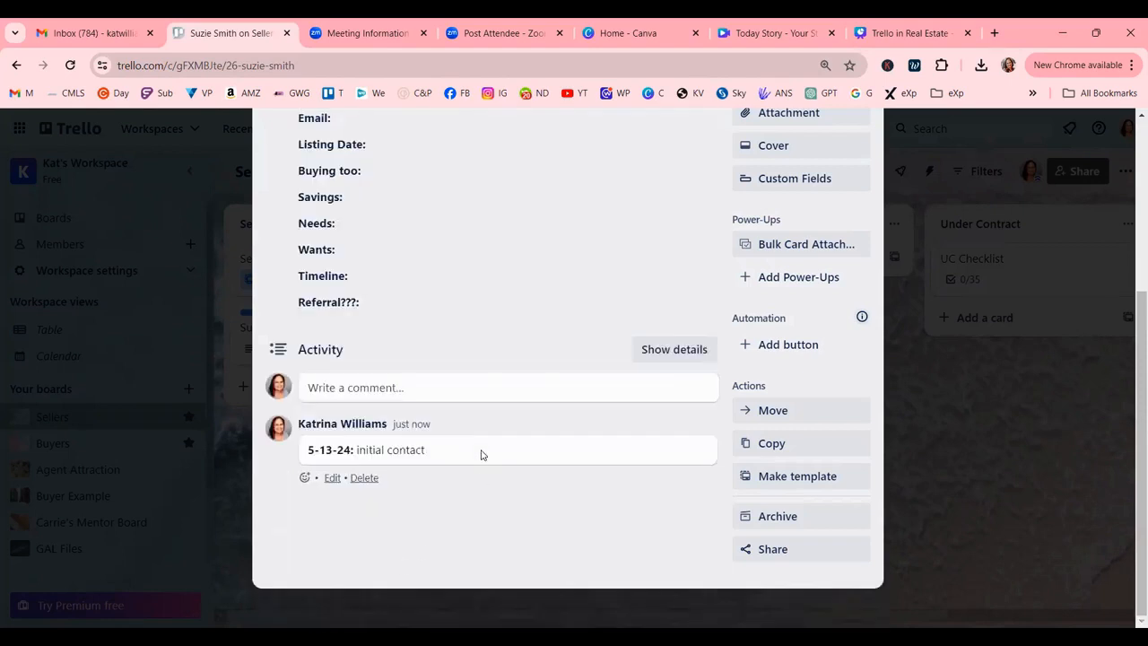
Edit the comment to add a line 'Client called back to schedule appointment.'.
{"action": "left_click", "coordinate": [332, 477]}
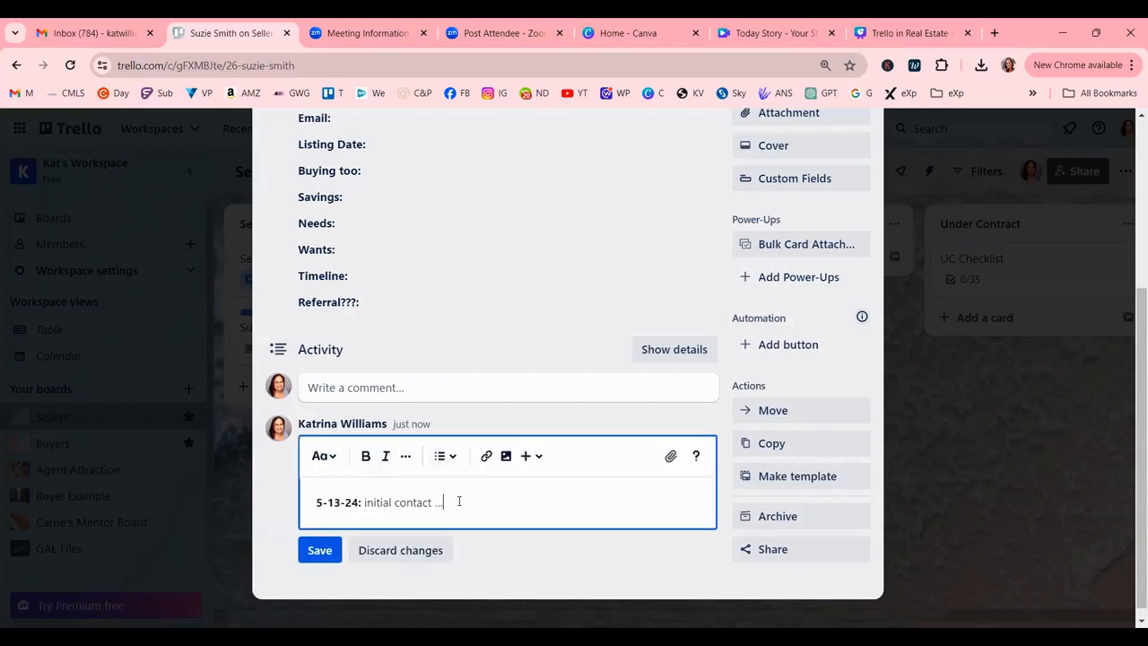
{"action": "key", "text": "Return"}
{"action": "type", "text": "Client called back to schedule appointment."}
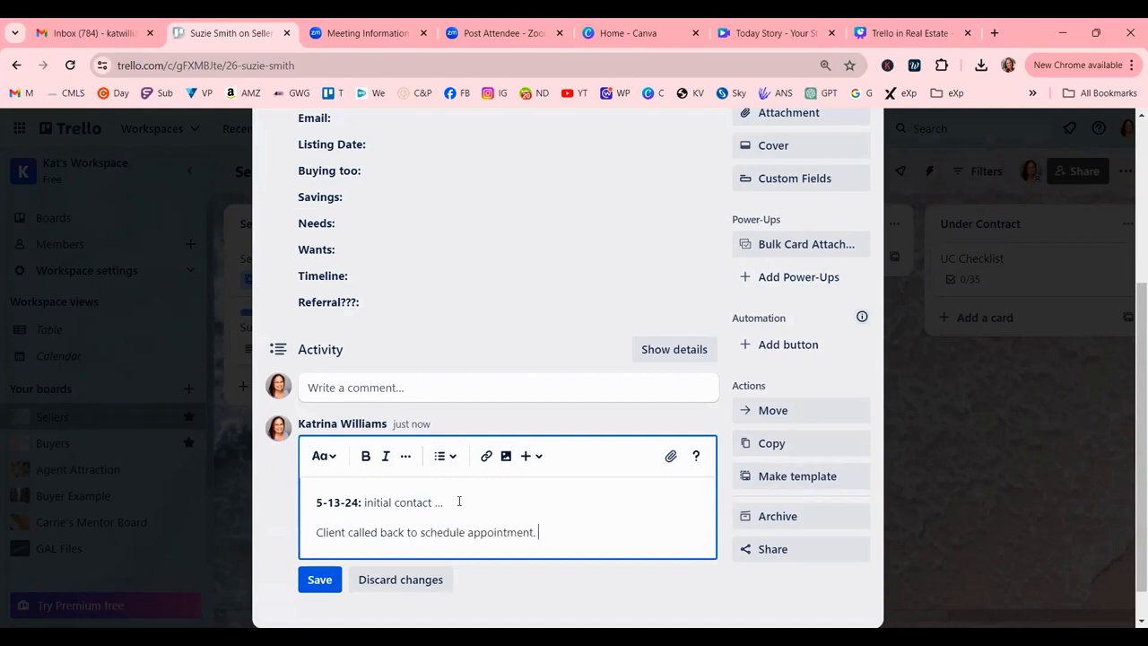
{"action": "left_click", "coordinate": [323, 576]}
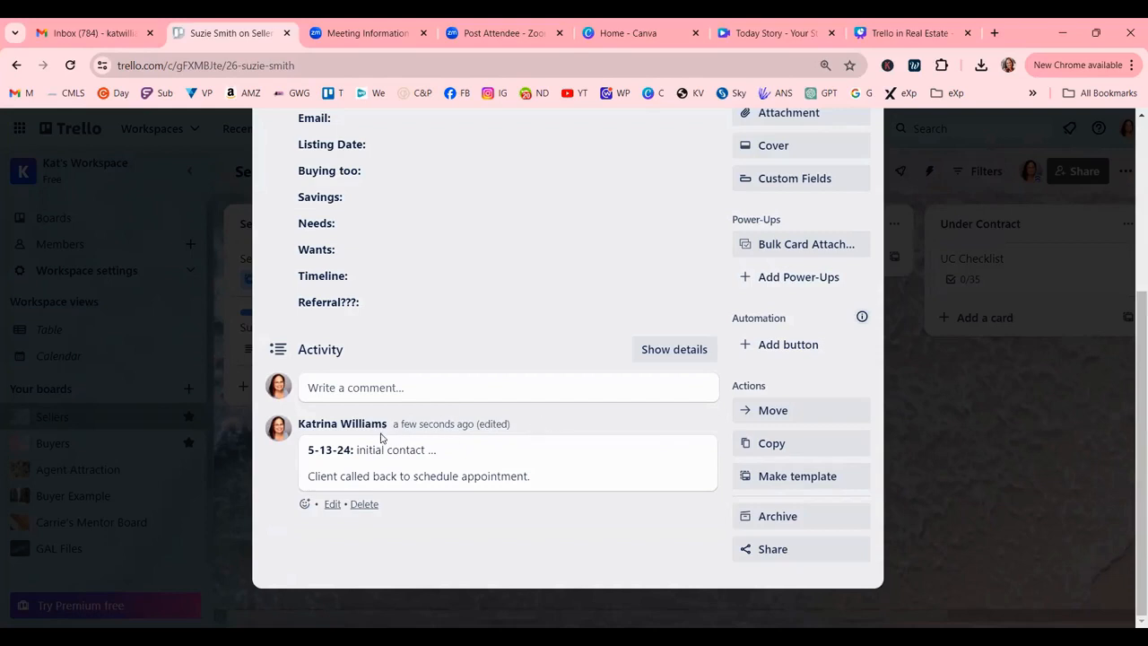
Review the card's description, then close the card to return to the Sellers board.
{"action": "scroll", "coordinate": [826, 529], "scroll_direction": "up", "scroll_amount": 3}
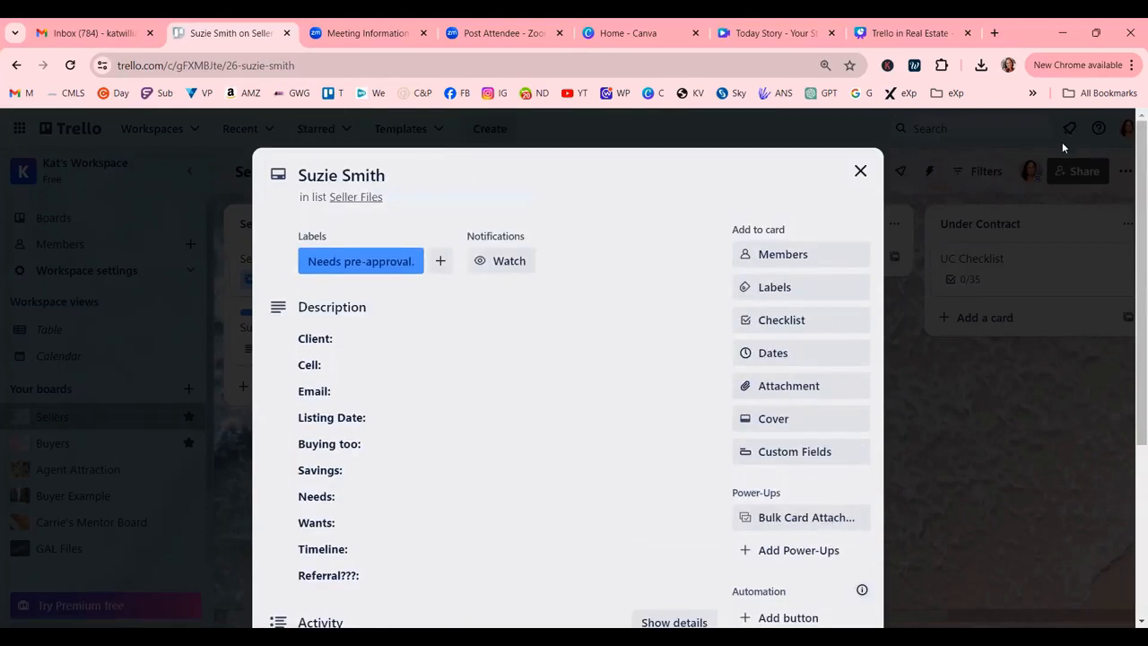
{"action": "scroll", "coordinate": [633, 335], "scroll_direction": "down", "scroll_amount": 3}
{"action": "scroll", "coordinate": [463, 331], "scroll_direction": "up", "scroll_amount": 2}
{"action": "left_click", "coordinate": [465, 332]}
{"action": "scroll", "coordinate": [467, 334], "scroll_direction": "down", "scroll_amount": 4}
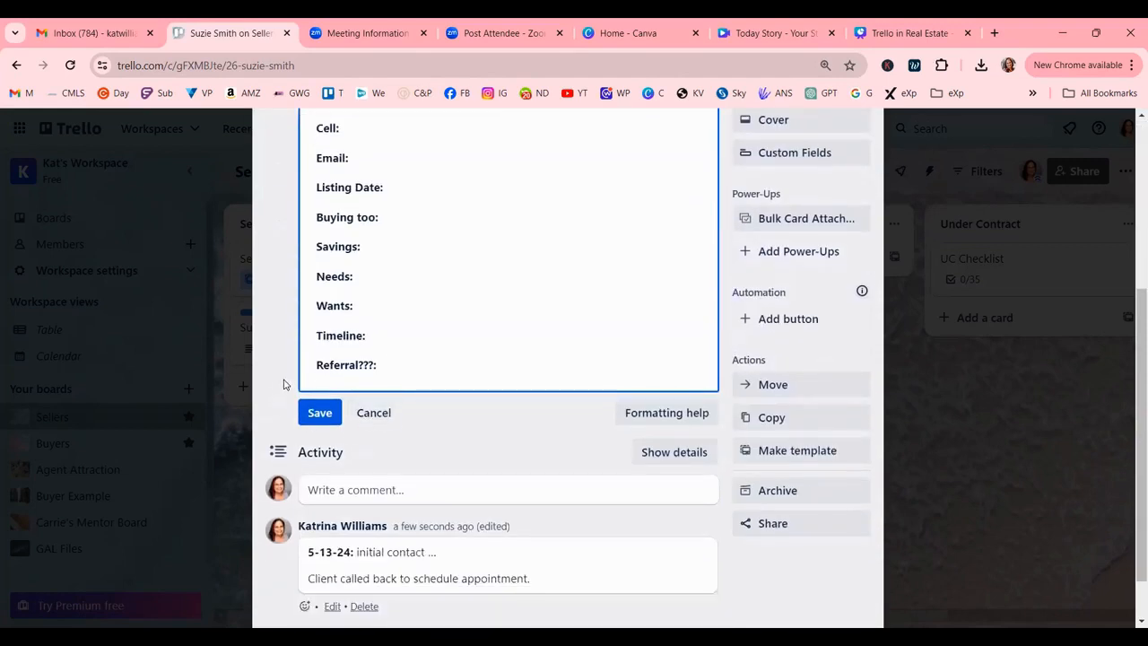
{"action": "scroll", "coordinate": [560, 527], "scroll_direction": "up", "scroll_amount": 5}
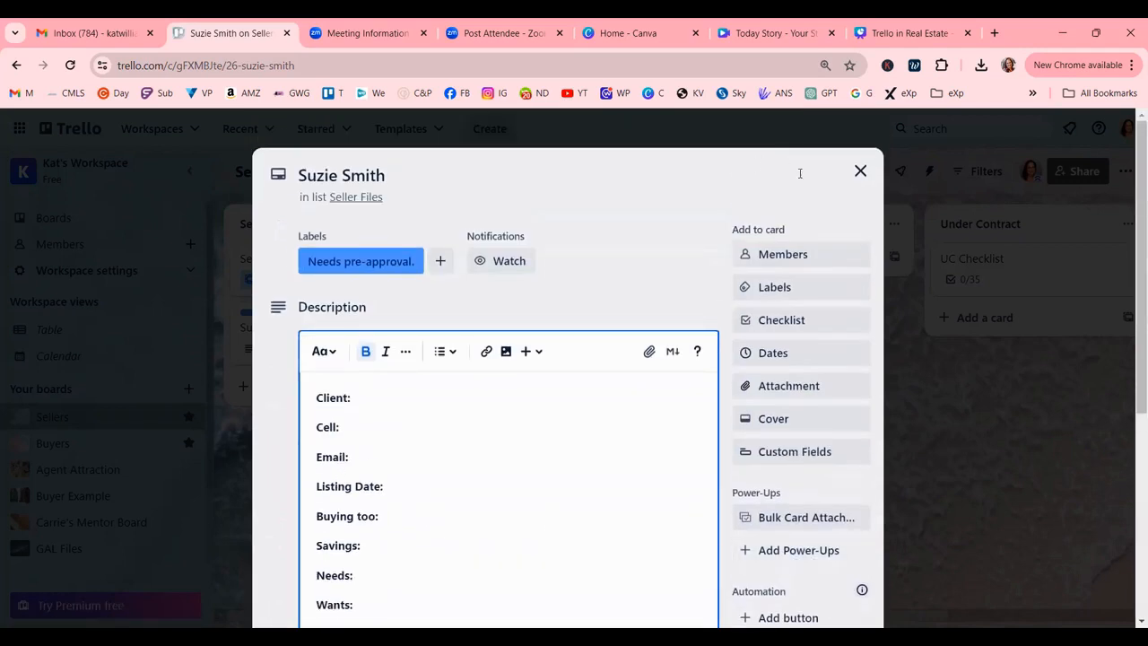
{"action": "left_click", "coordinate": [860, 170]}
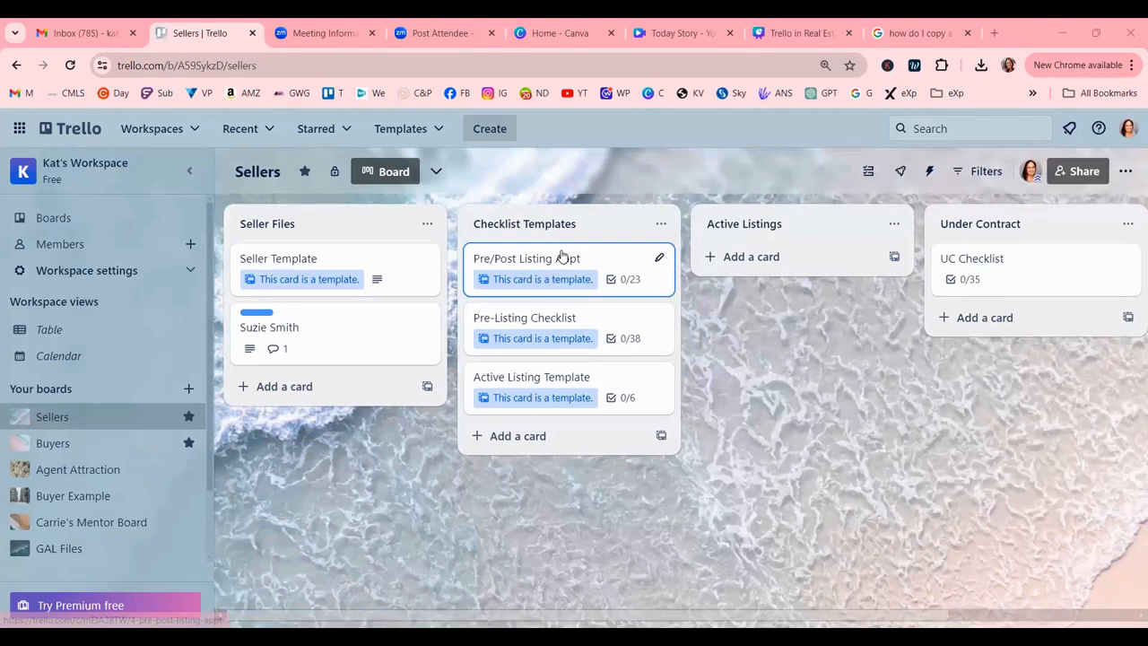
Open the client card and add the suggested Pre-Listing Appt checklist.
{"action": "left_click", "coordinate": [325, 338]}
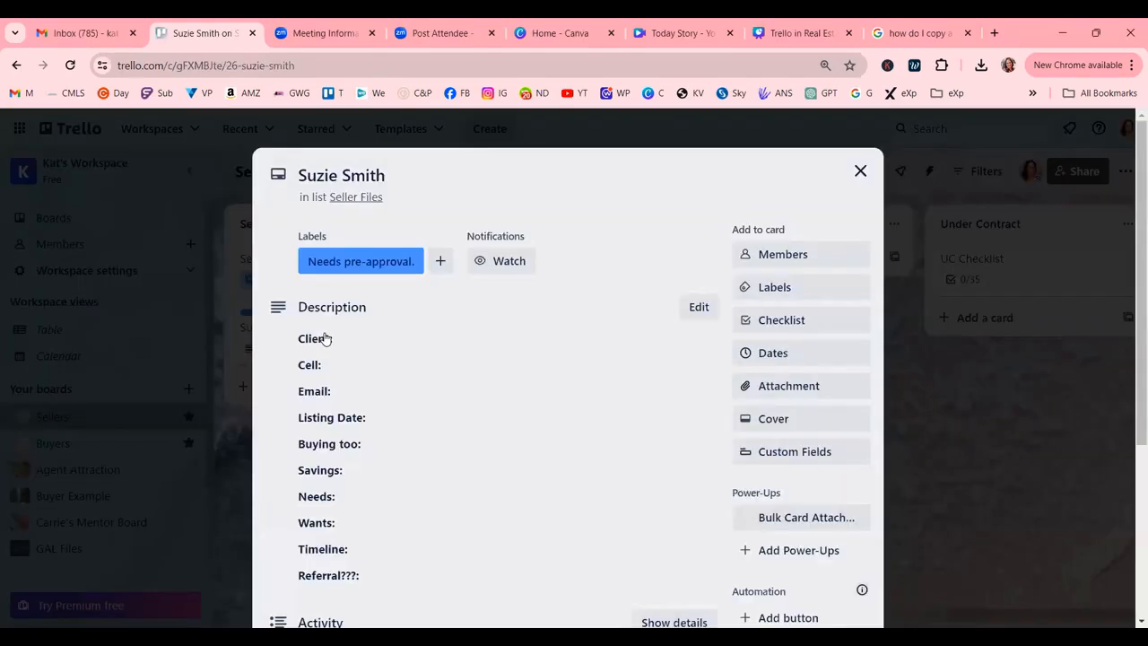
{"action": "left_click", "coordinate": [814, 328]}
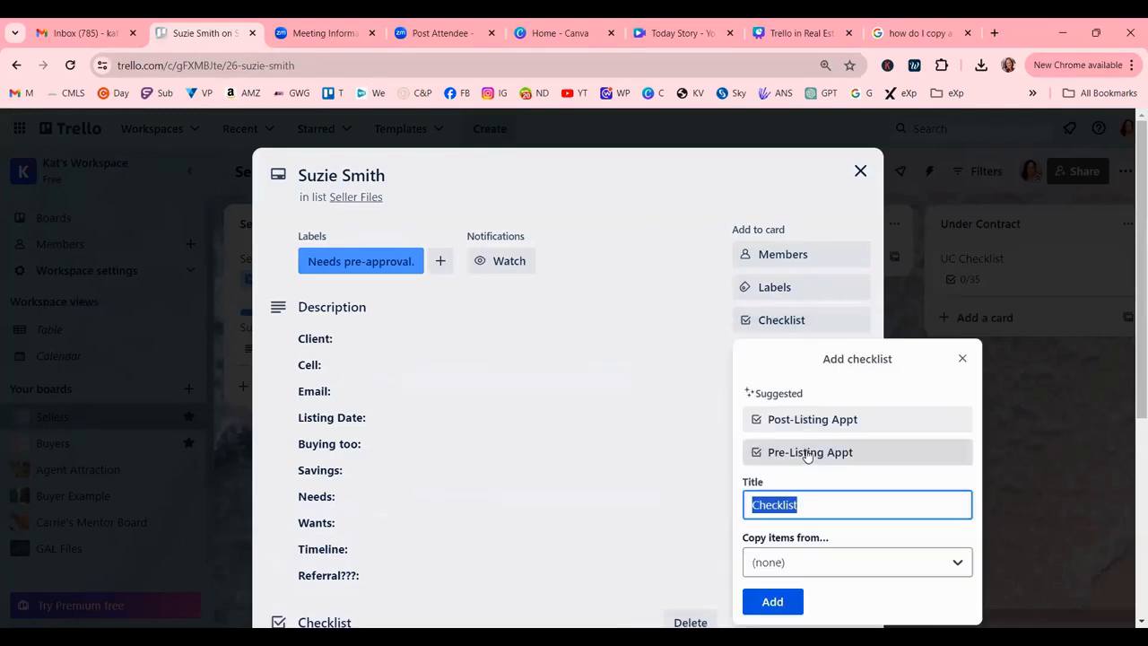
{"action": "left_click", "coordinate": [805, 453]}
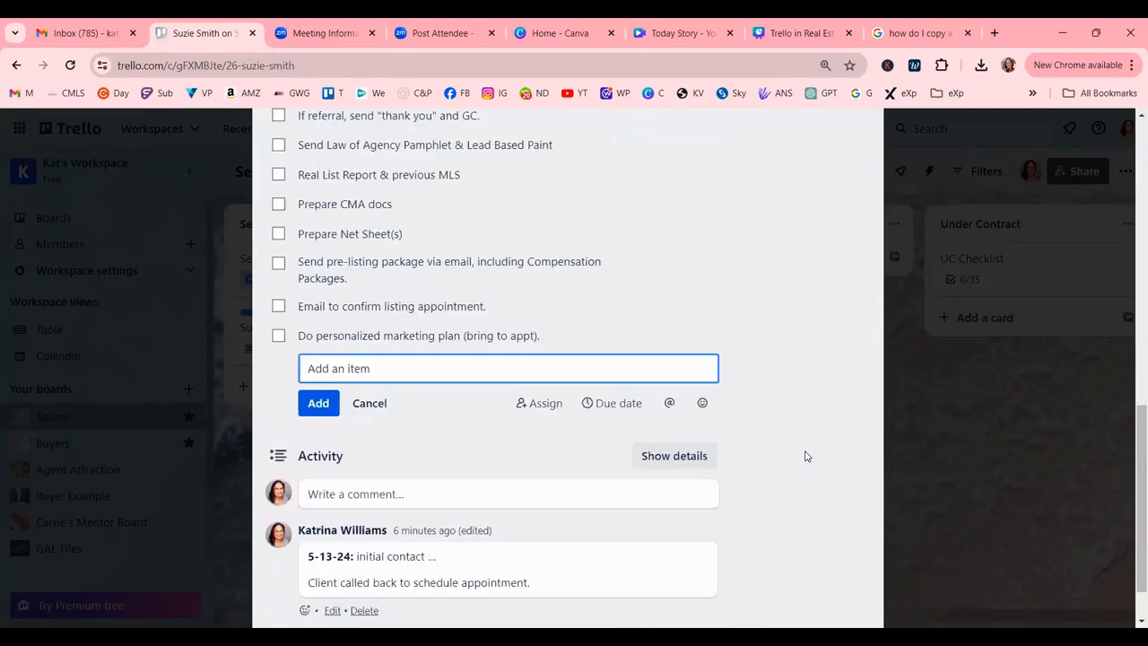
{"action": "scroll", "coordinate": [806, 456], "scroll_direction": "up", "scroll_amount": 3}
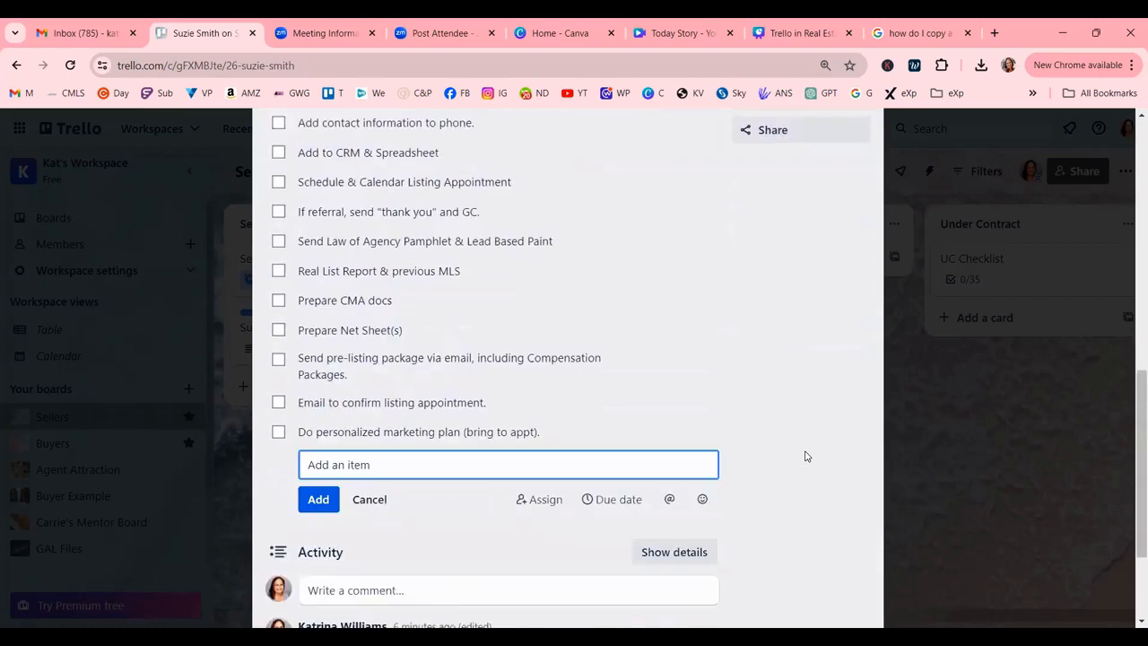
{"action": "scroll", "coordinate": [805, 456], "scroll_direction": "up", "scroll_amount": 6}
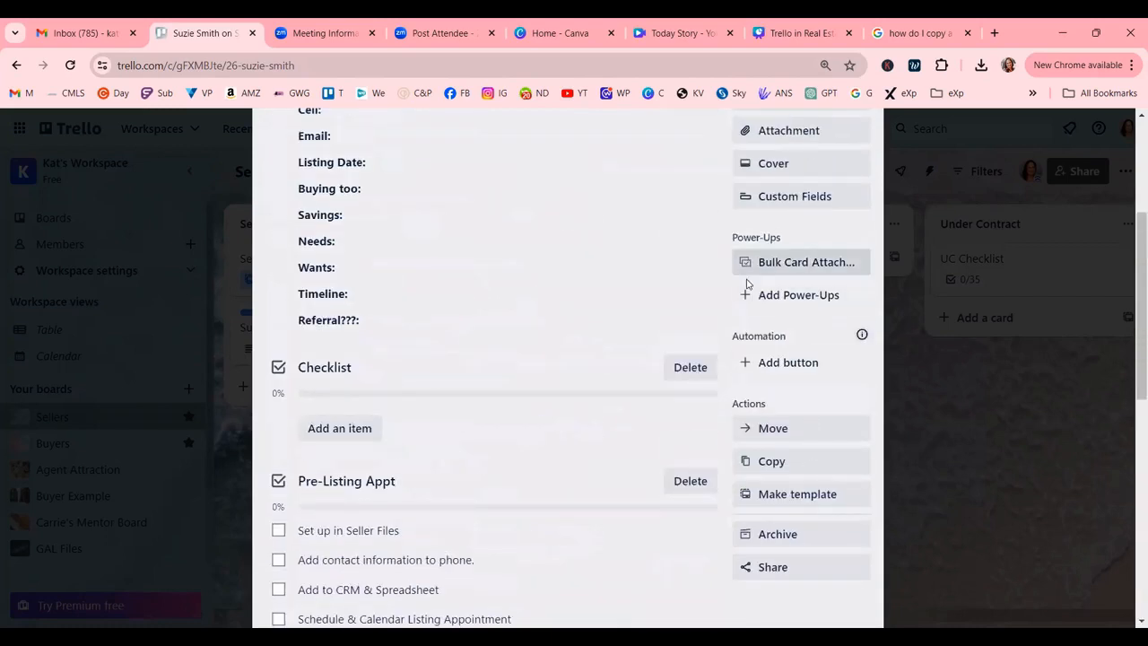
{"action": "scroll", "coordinate": [771, 278], "scroll_direction": "up", "scroll_amount": 3}
Add the suggested Post-Listing Appt checklist and review the card's checklists.
{"action": "left_click", "coordinate": [793, 299]}
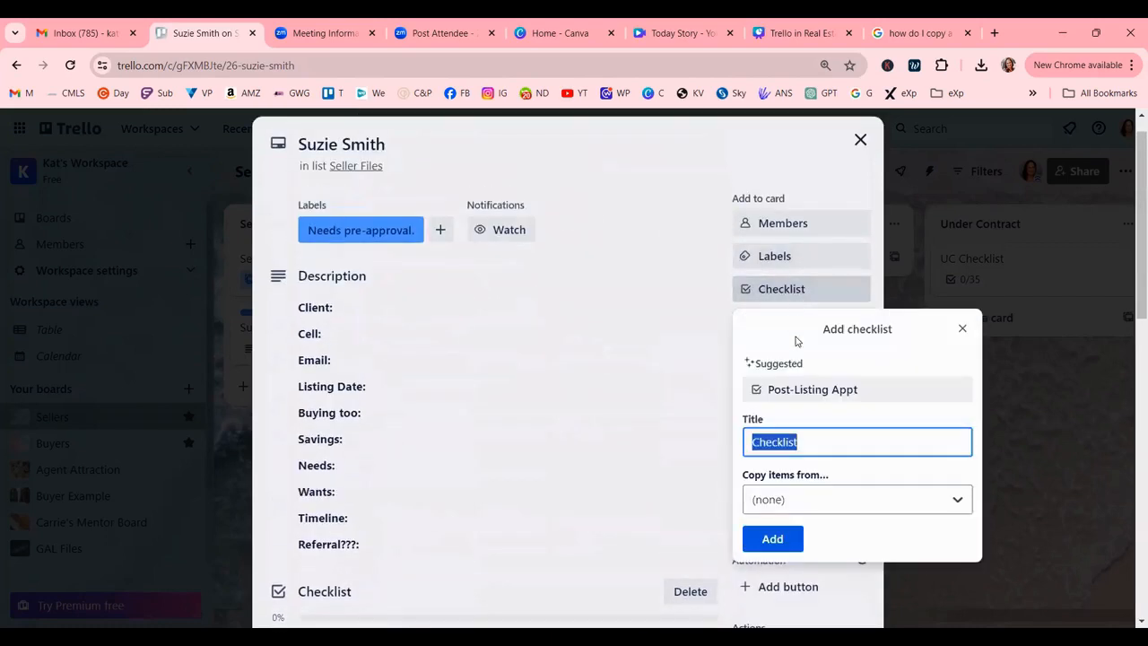
{"action": "left_click", "coordinate": [795, 392]}
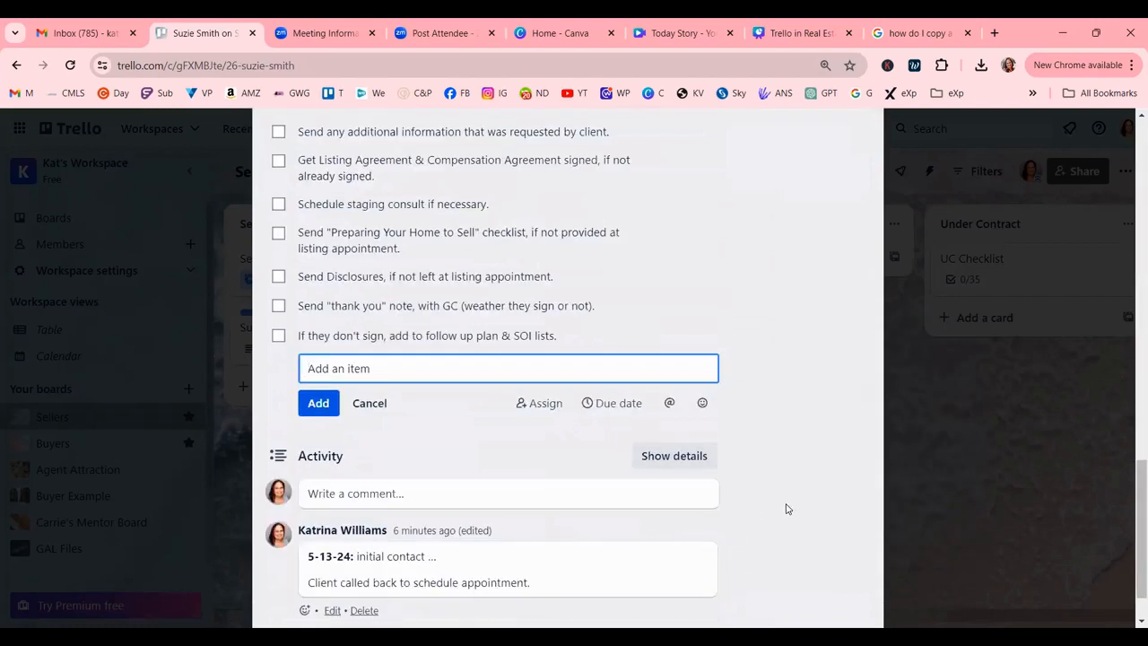
{"action": "scroll", "coordinate": [722, 394], "scroll_direction": "up", "scroll_amount": 4}
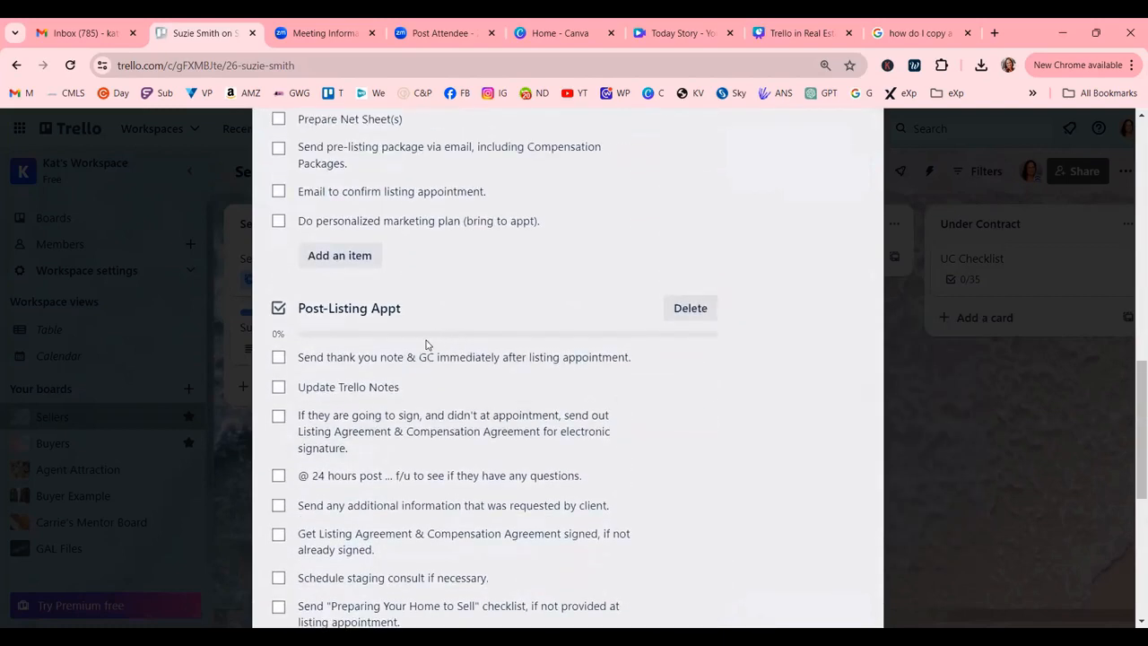
{"action": "scroll", "coordinate": [404, 344], "scroll_direction": "up", "scroll_amount": 5}
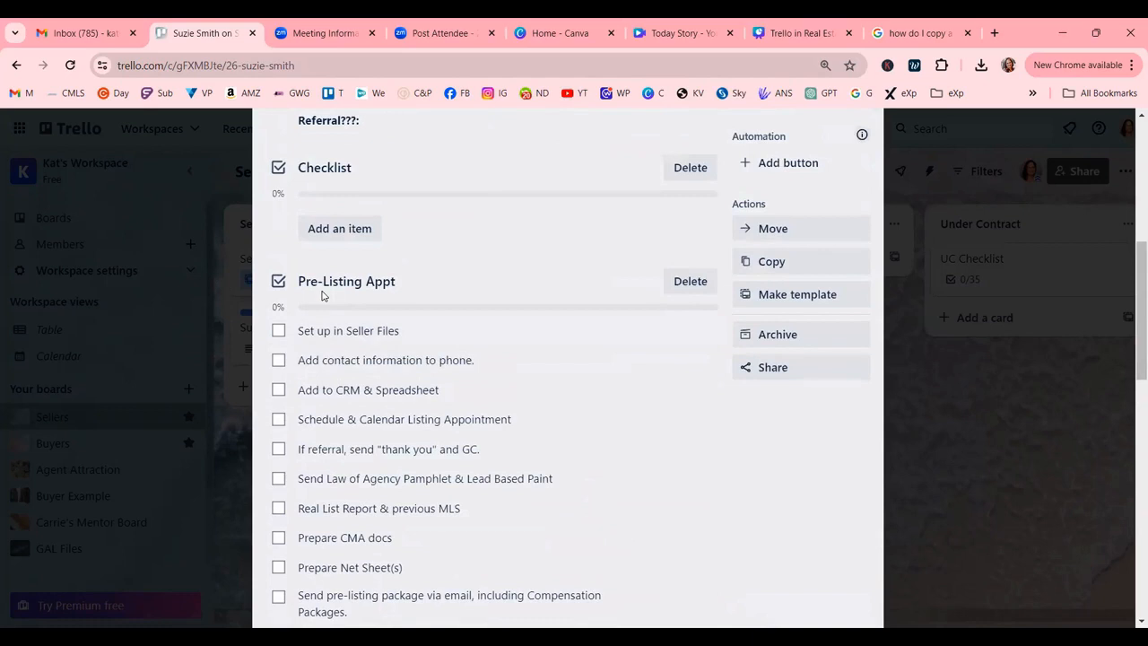
{"action": "scroll", "coordinate": [426, 377], "scroll_direction": "down", "scroll_amount": 4}
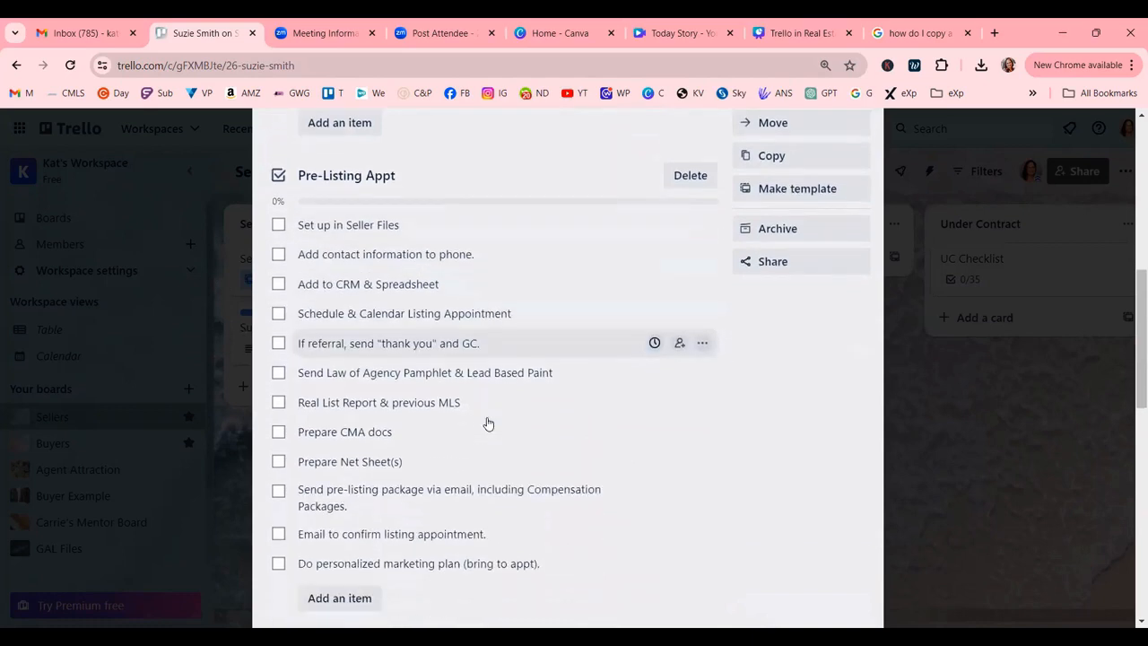
{"action": "scroll", "coordinate": [500, 427], "scroll_direction": "down", "scroll_amount": 5}
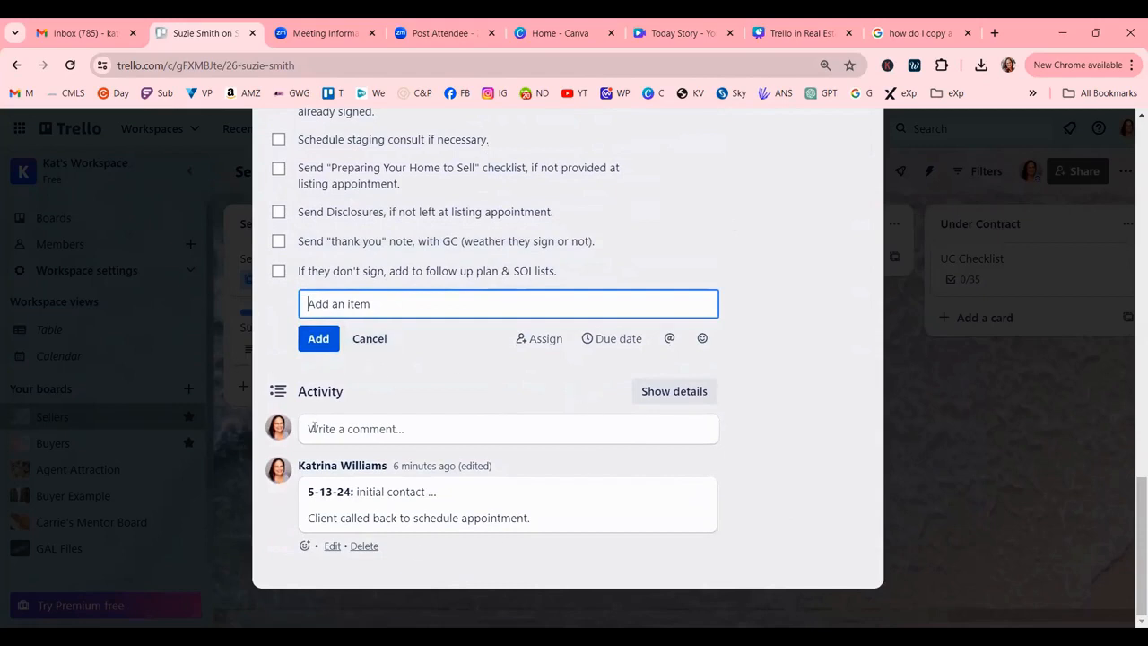
{"action": "scroll", "coordinate": [825, 392], "scroll_direction": "up", "scroll_amount": 4}
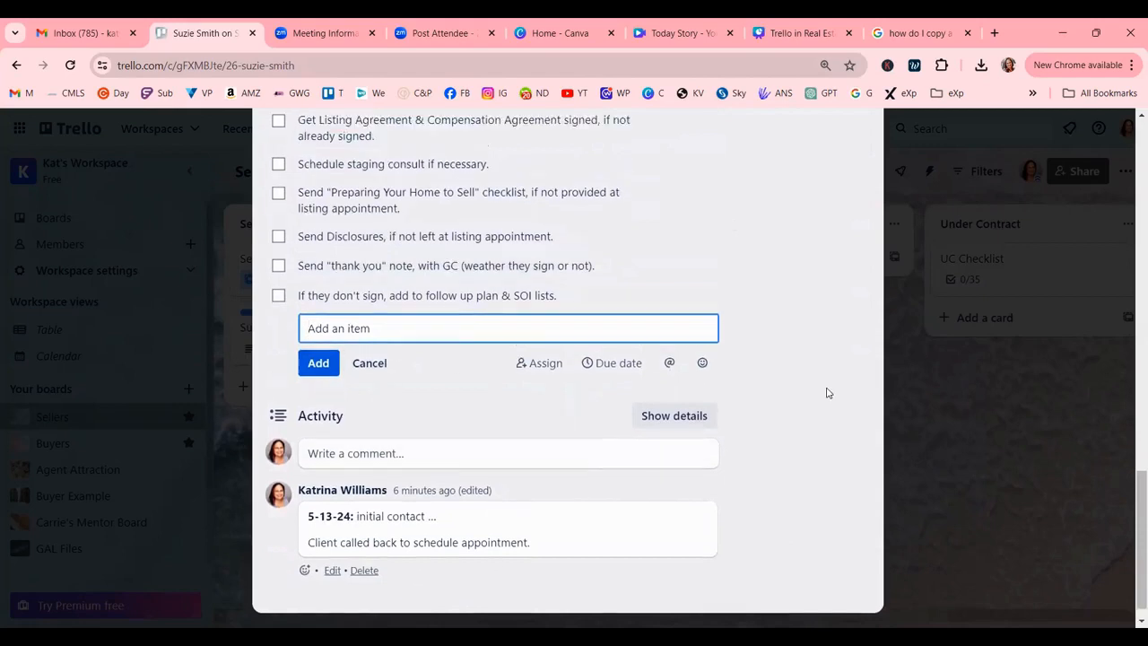
{"action": "scroll", "coordinate": [827, 393], "scroll_direction": "up", "scroll_amount": 5}
Close the card and drag it from Seller Files into the Active Listings list.
{"action": "scroll", "coordinate": [826, 397], "scroll_direction": "up", "scroll_amount": 6}
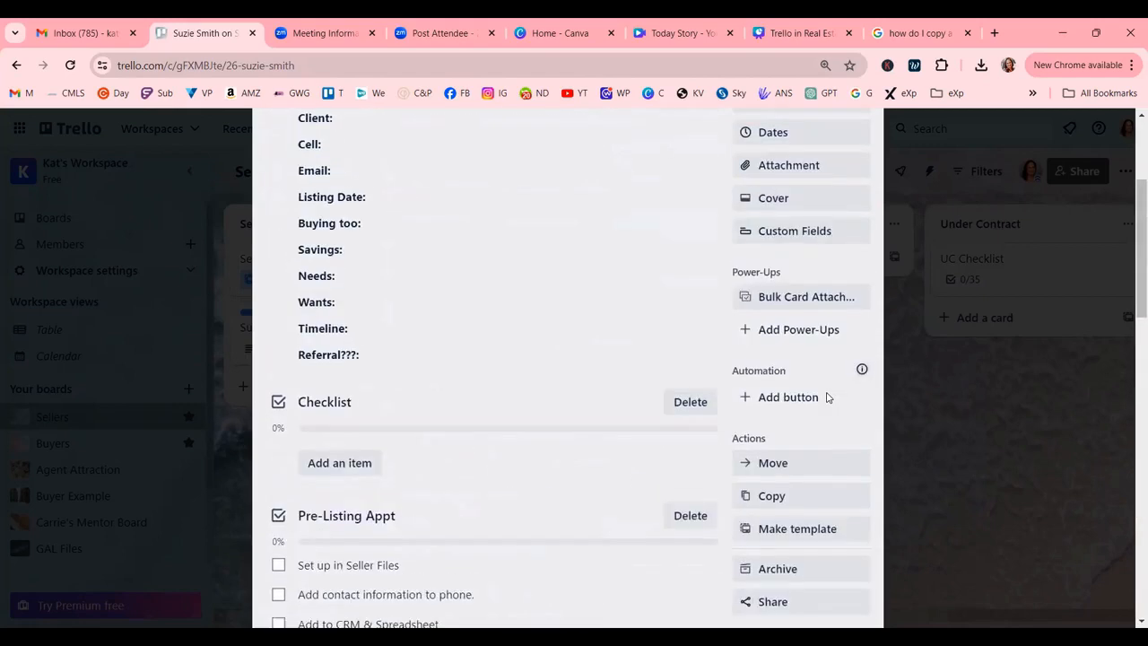
{"action": "left_click", "coordinate": [860, 171]}
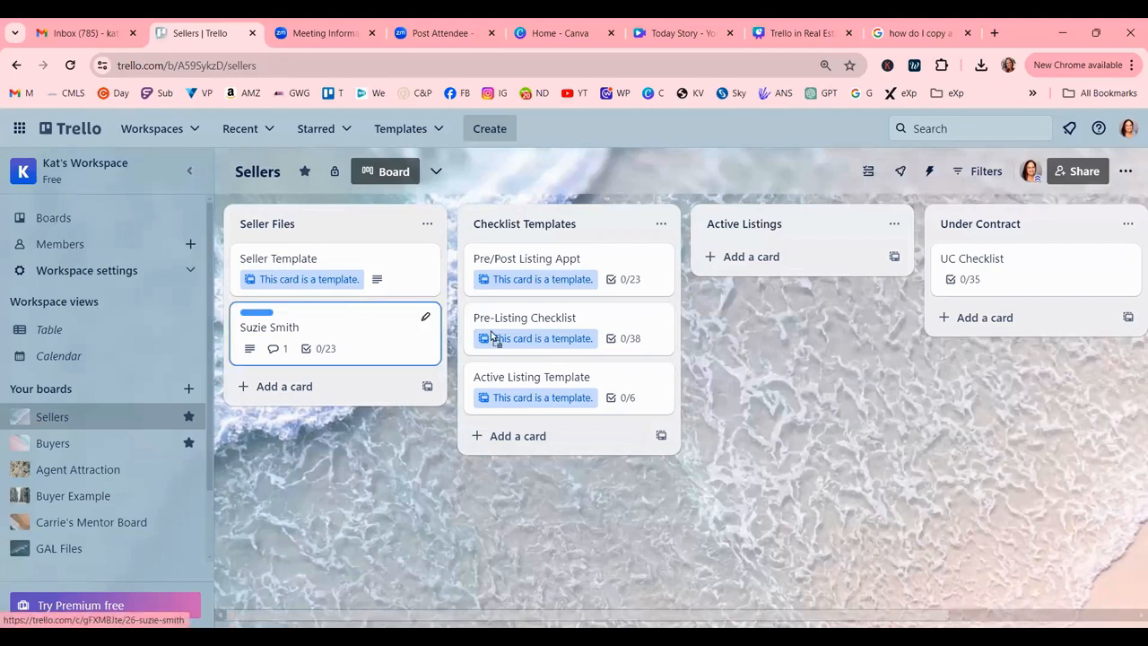
{"action": "left_click_drag", "start_coordinate": [763, 314], "coordinate": [801, 267]}
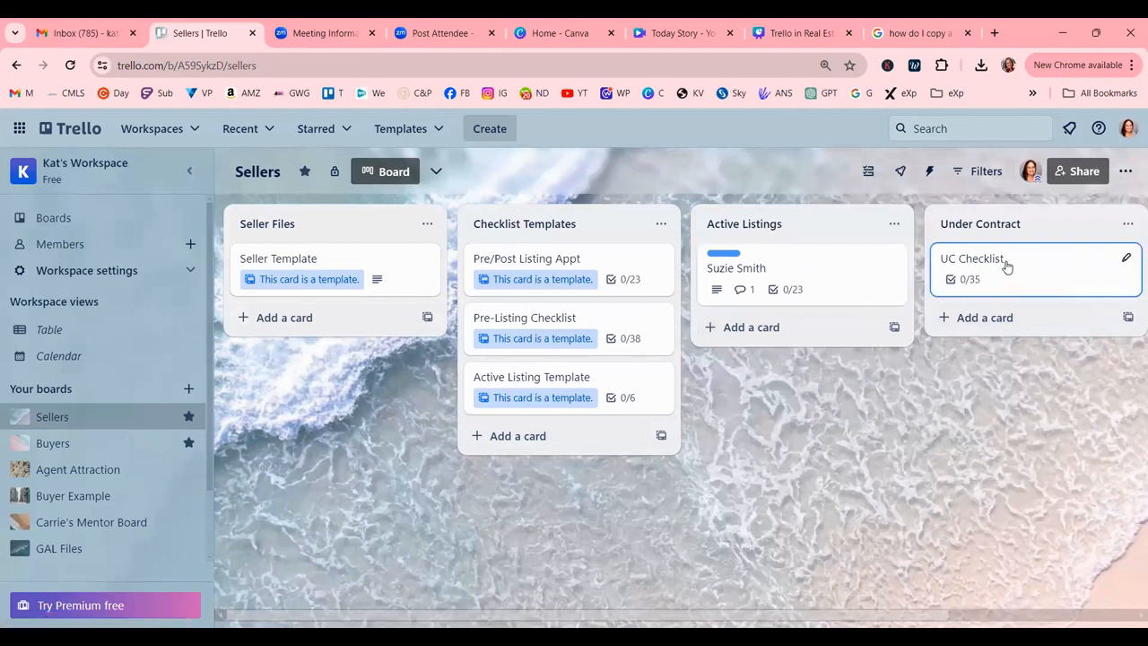
{"action": "left_click_drag", "start_coordinate": [643, 618], "coordinate": [867, 615]}
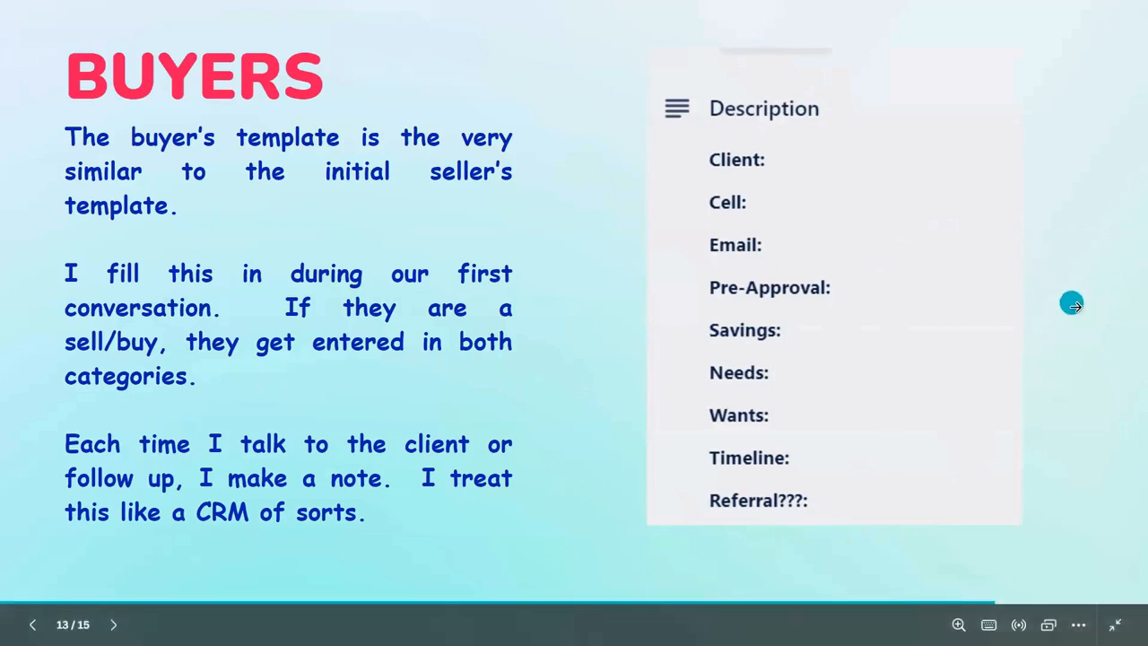
Advance to the Questions slide, then return to the Pipeline, Prospects and Buyer Referrals slide.
{"action": "left_click", "coordinate": [1078, 308]}
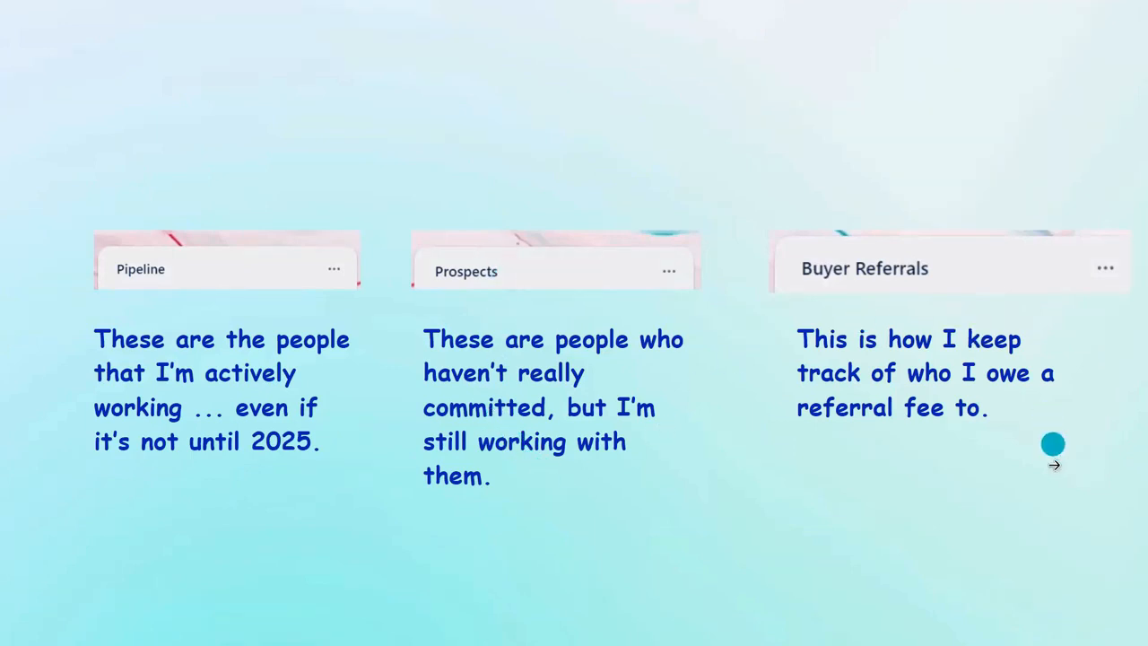
{"action": "left_click", "coordinate": [1049, 487]}
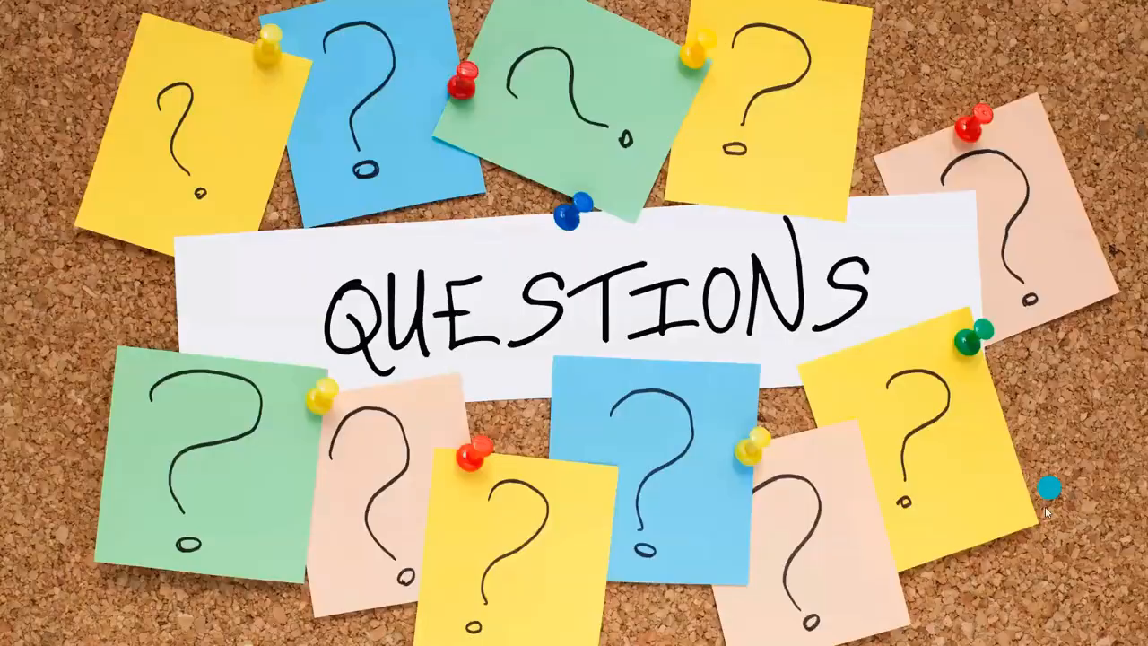
{"action": "left_click", "coordinate": [186, 448]}
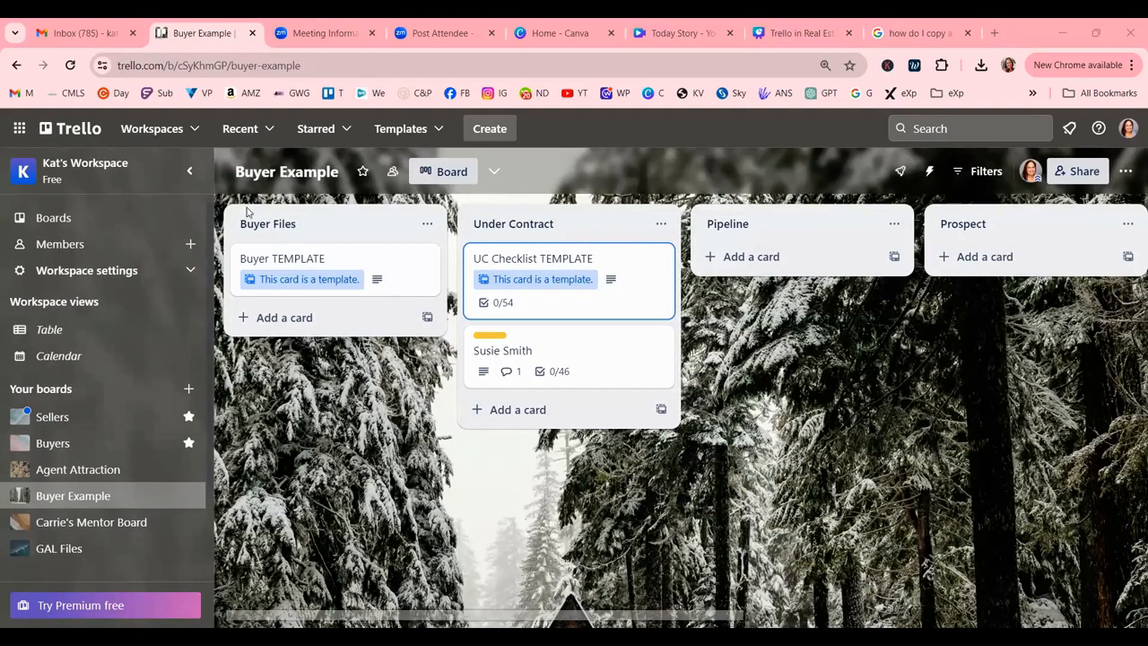
Apply the Needs Pre-Approval label to the Buyer TEMPLATE card, then remove it again.
{"action": "left_click", "coordinate": [365, 271]}
{"action": "scroll", "coordinate": [564, 358], "scroll_direction": "down", "scroll_amount": 3}
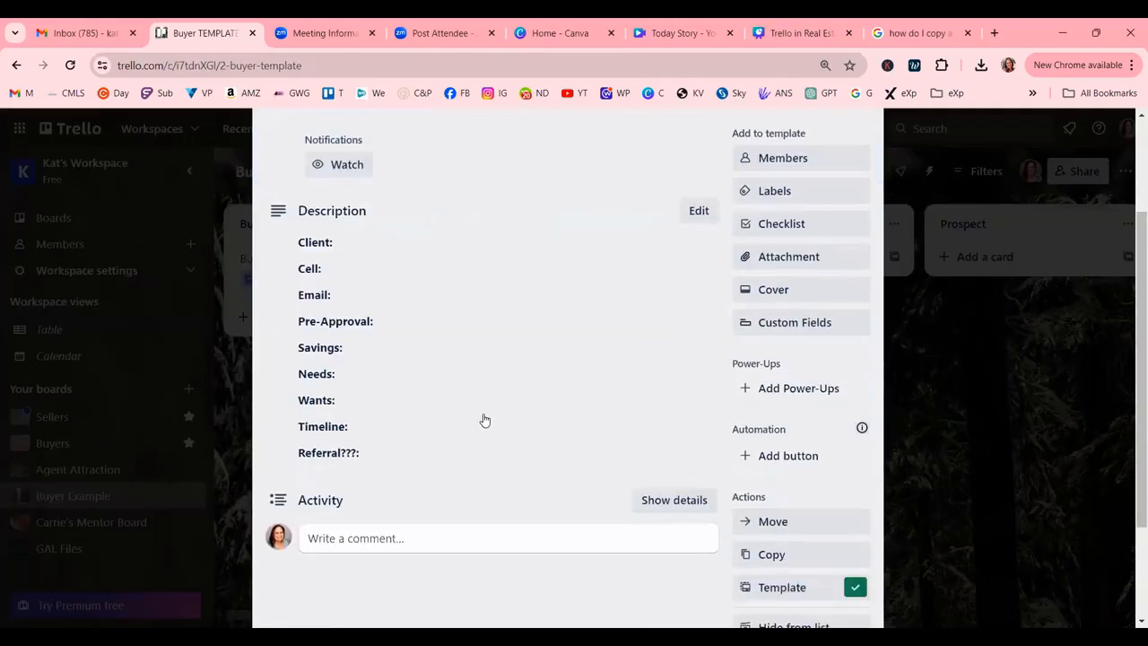
{"action": "left_click", "coordinate": [789, 192]}
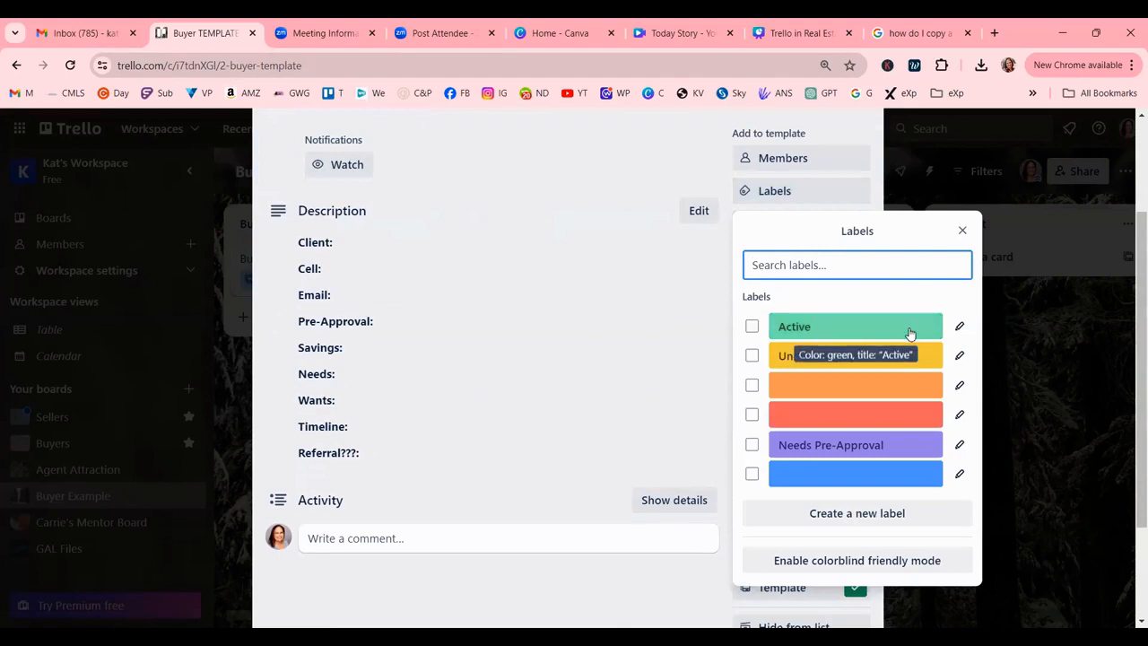
{"action": "left_click", "coordinate": [752, 445]}
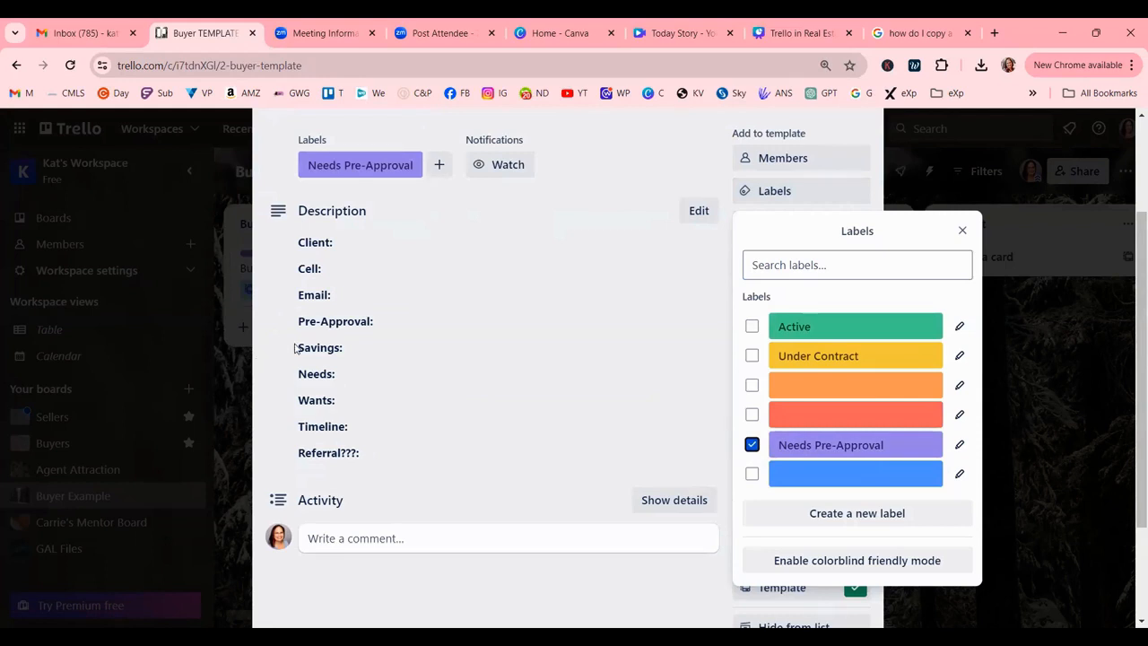
{"action": "left_click", "coordinate": [963, 231]}
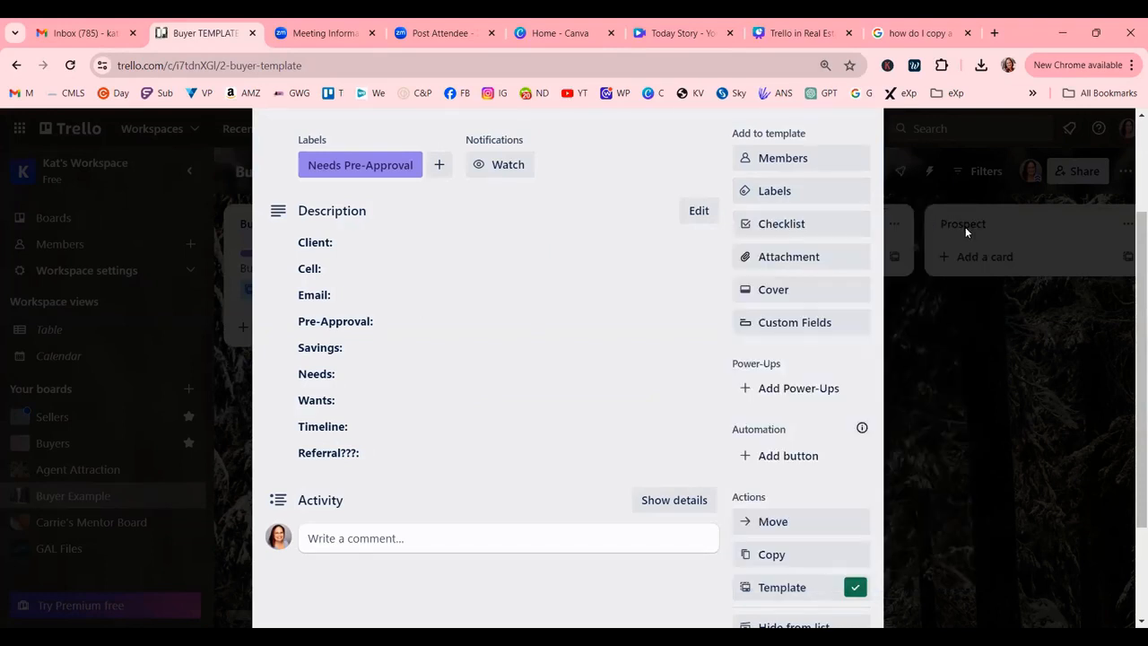
{"action": "scroll", "coordinate": [395, 242], "scroll_direction": "up", "scroll_amount": 2}
{"action": "left_click", "coordinate": [376, 230]}
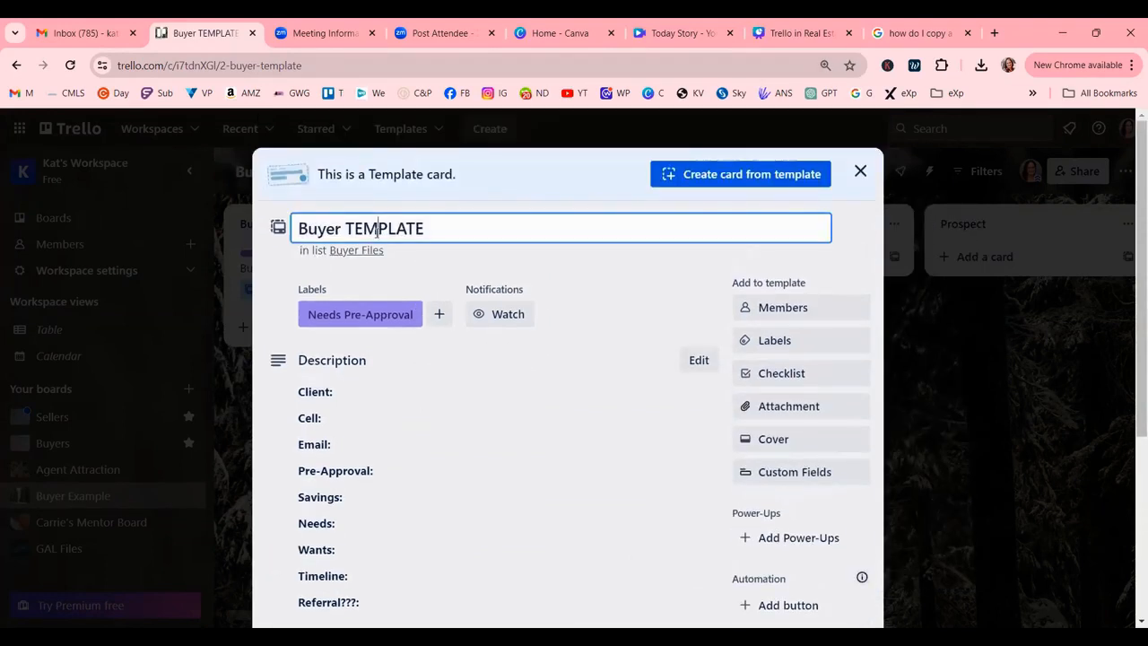
{"action": "left_click", "coordinate": [487, 458]}
{"action": "left_click", "coordinate": [422, 314]}
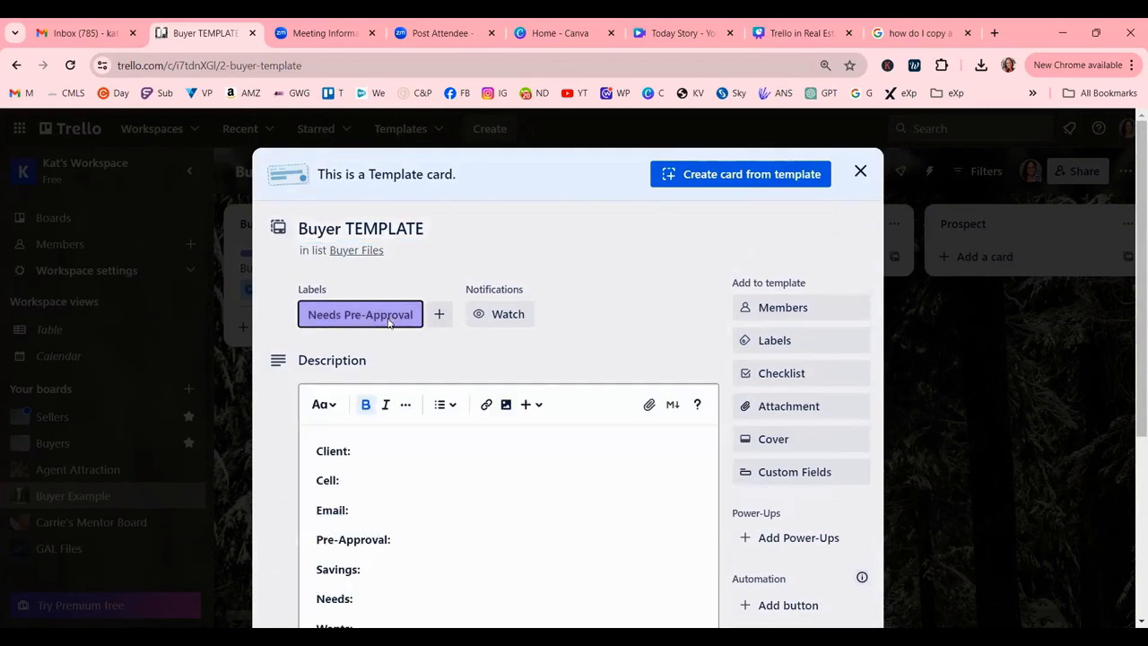
{"action": "left_click", "coordinate": [317, 483]}
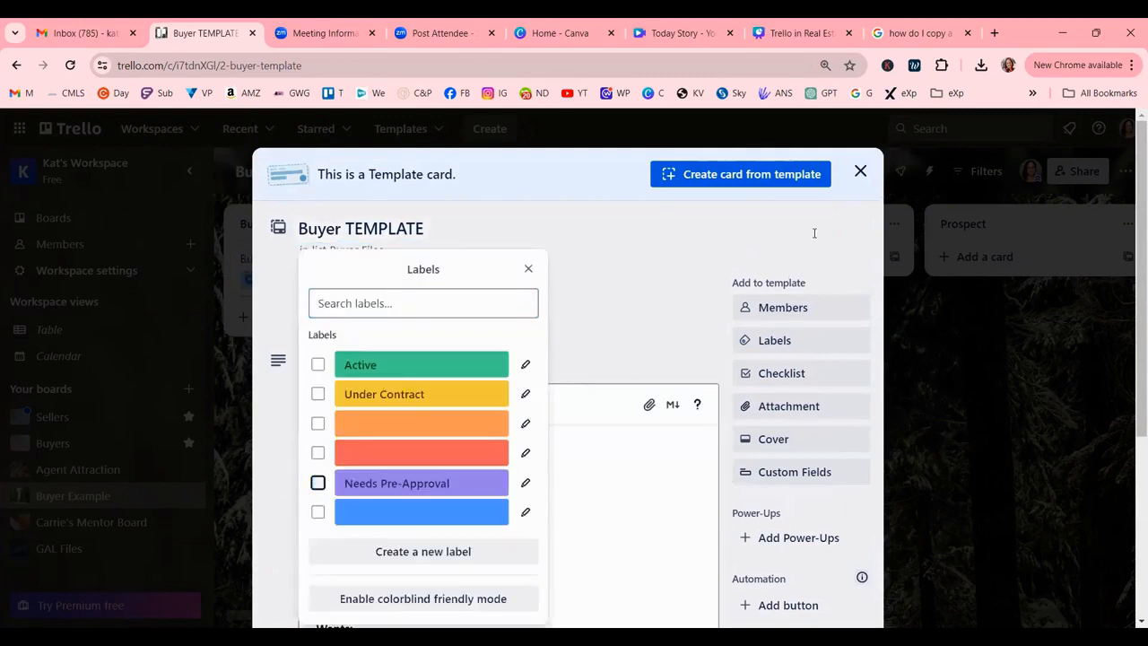
Close the template and archive the old client card in Under Contract.
{"action": "left_click", "coordinate": [860, 170]}
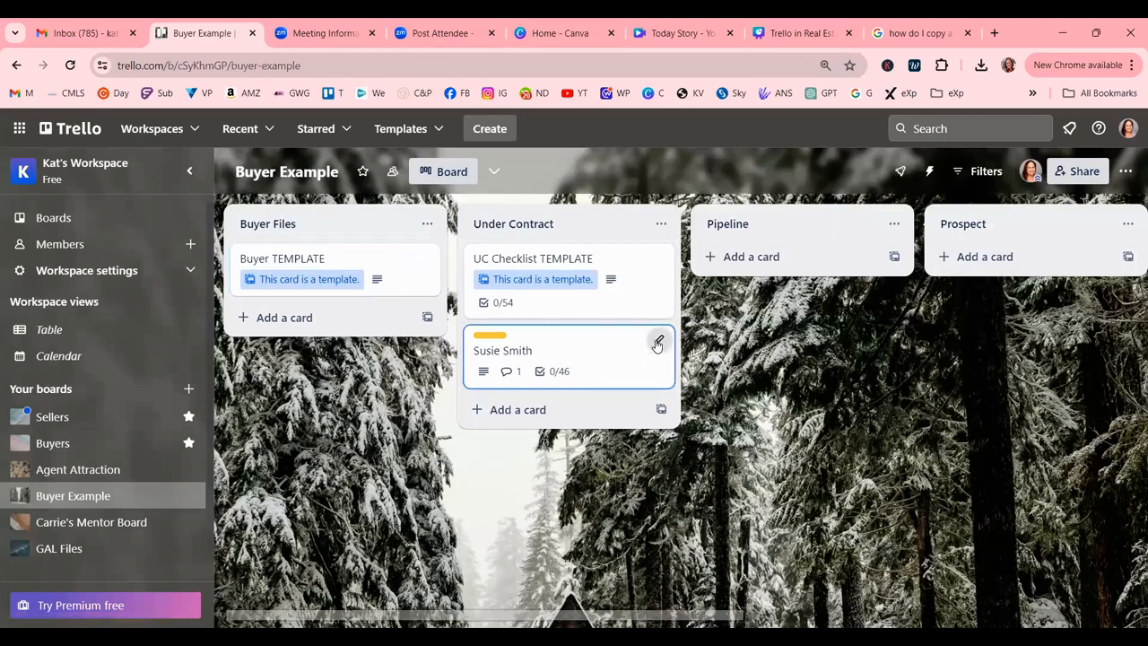
{"action": "left_click", "coordinate": [657, 344]}
{"action": "left_click", "coordinate": [715, 548]}
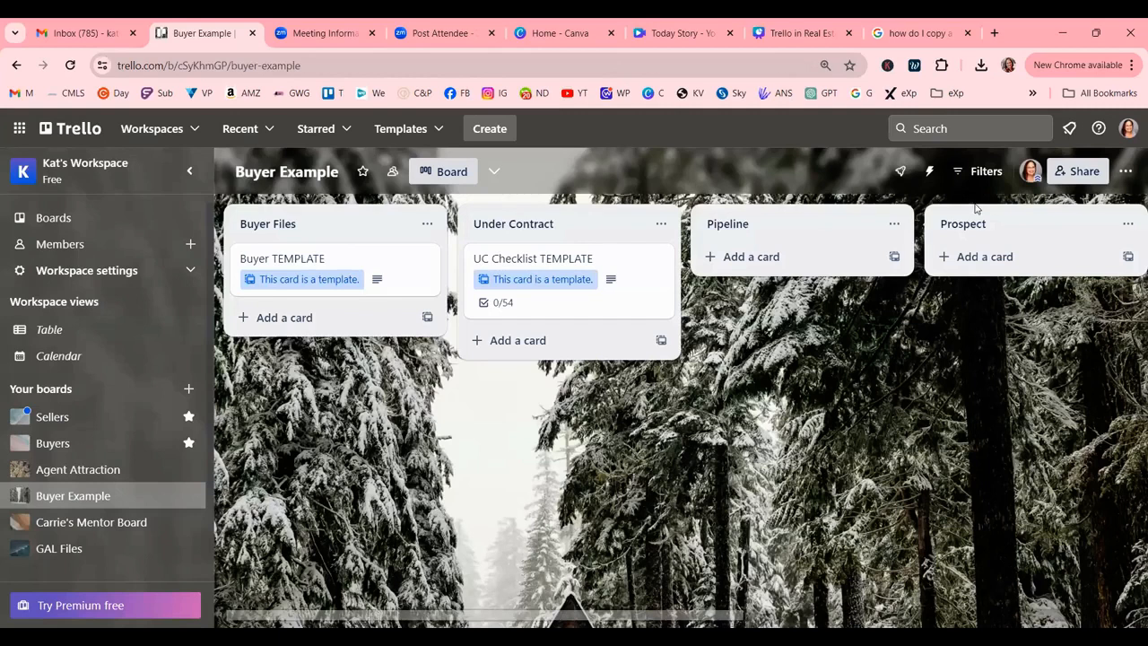
Create a Buyer Files card from the Buyer TEMPLATE, named with the client's name.
{"action": "left_click", "coordinate": [399, 262]}
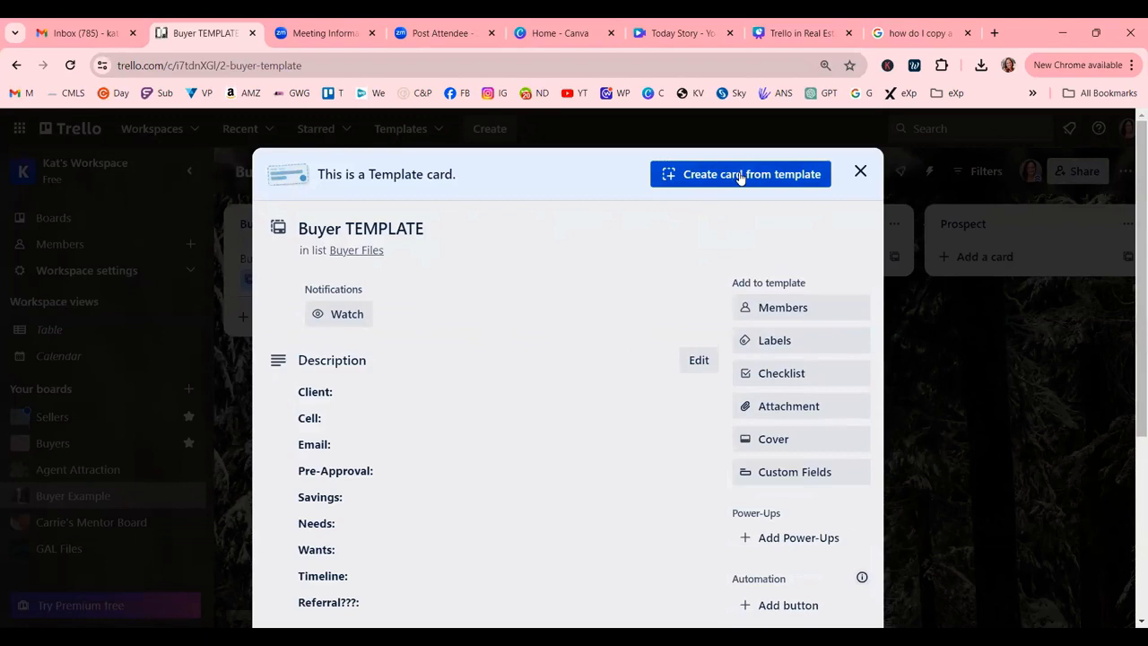
{"action": "left_click", "coordinate": [774, 174]}
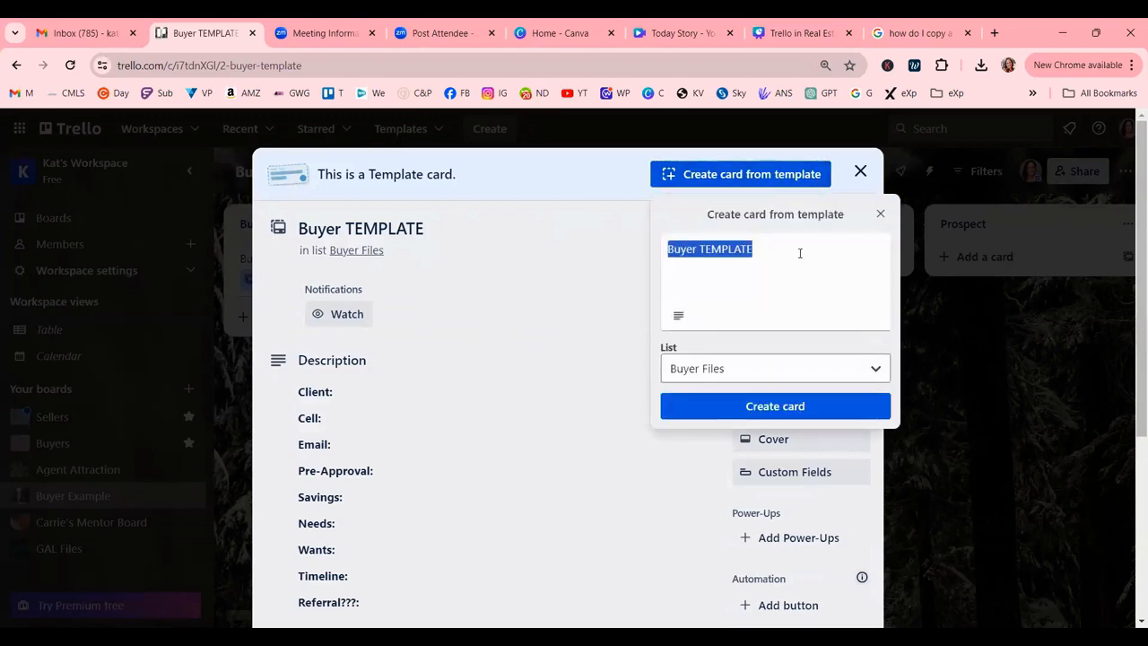
{"action": "type", "text": "Sy"}
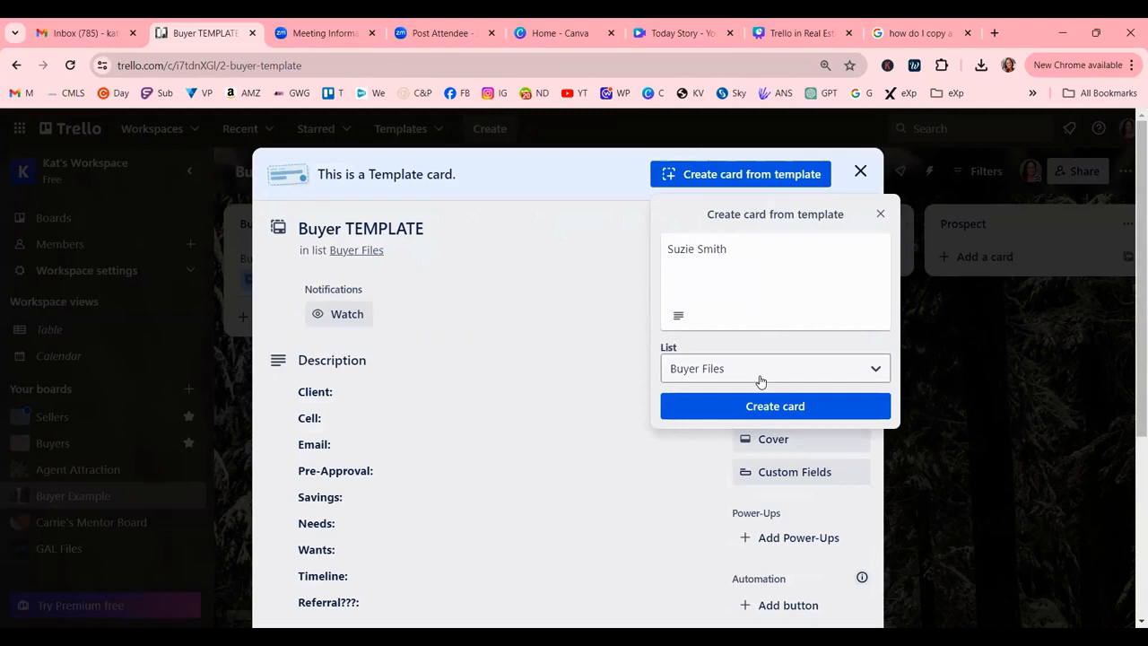
{"action": "left_click", "coordinate": [765, 408]}
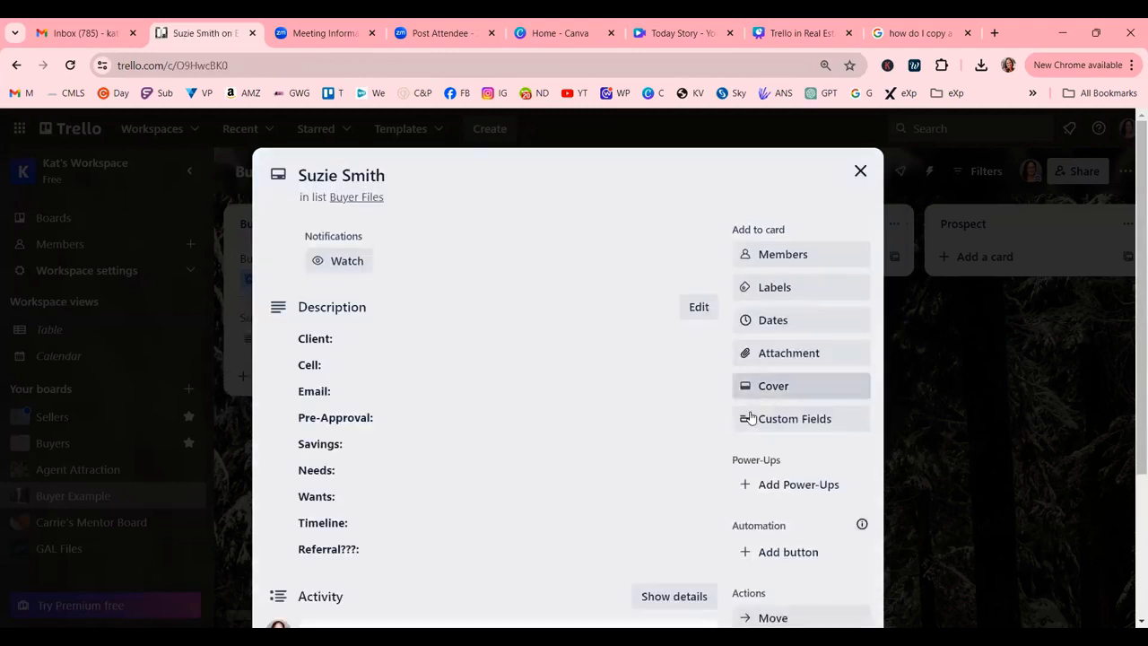
Look over the new card's description and labels without adding any, then close it.
{"action": "left_click", "coordinate": [492, 418]}
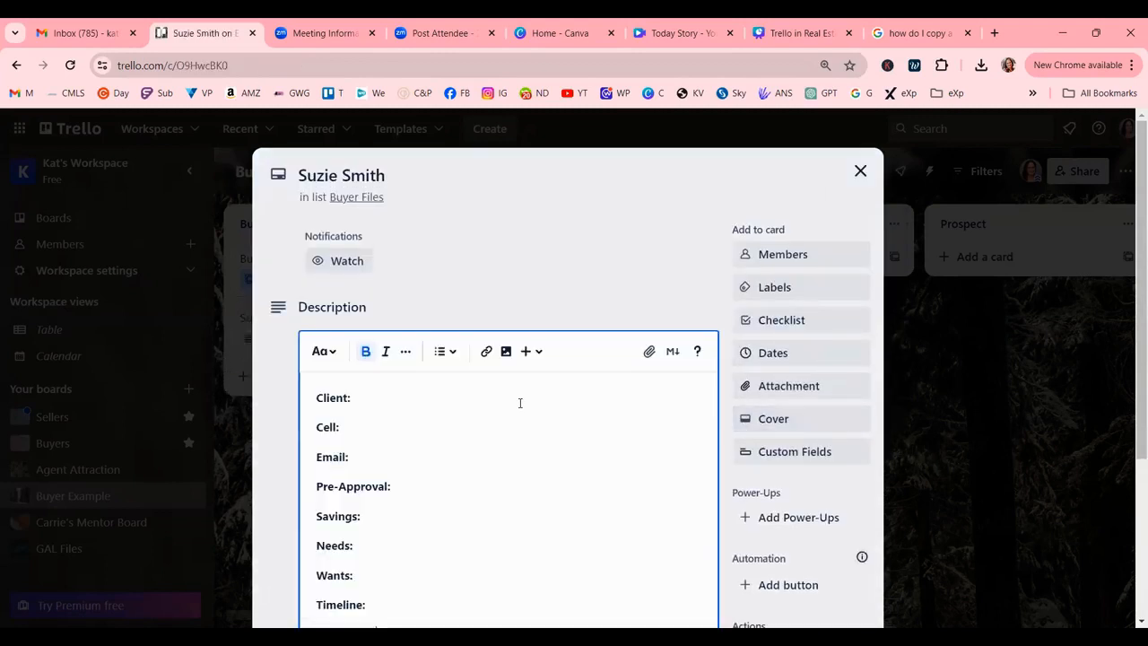
{"action": "scroll", "coordinate": [519, 405], "scroll_direction": "down", "scroll_amount": 2}
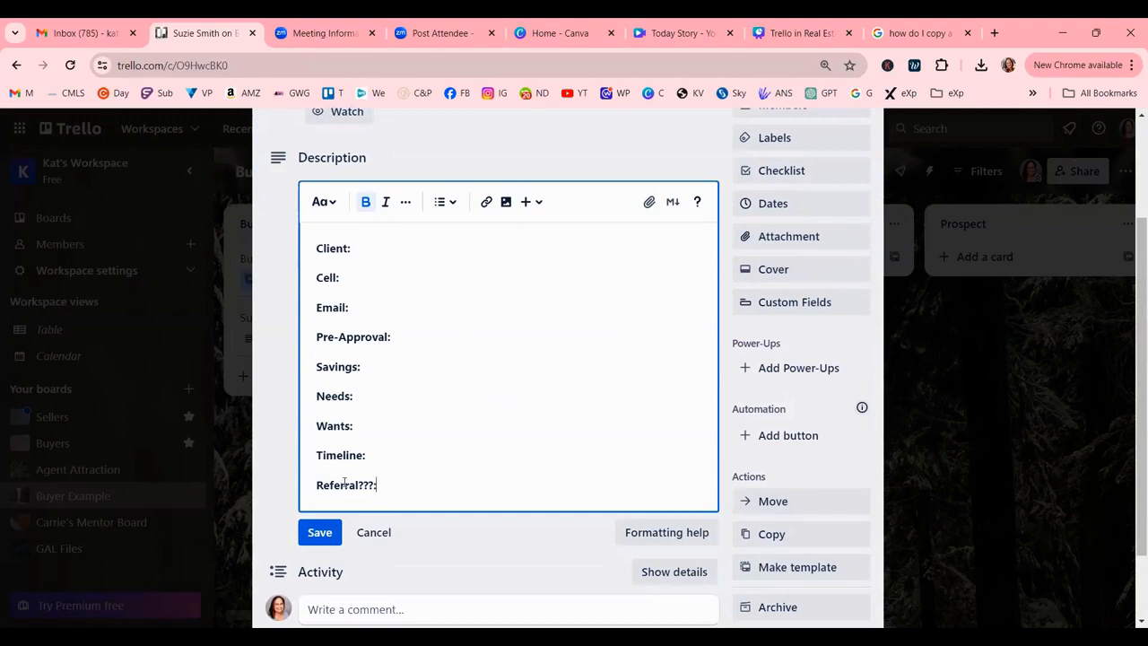
{"action": "left_click", "coordinate": [807, 144]}
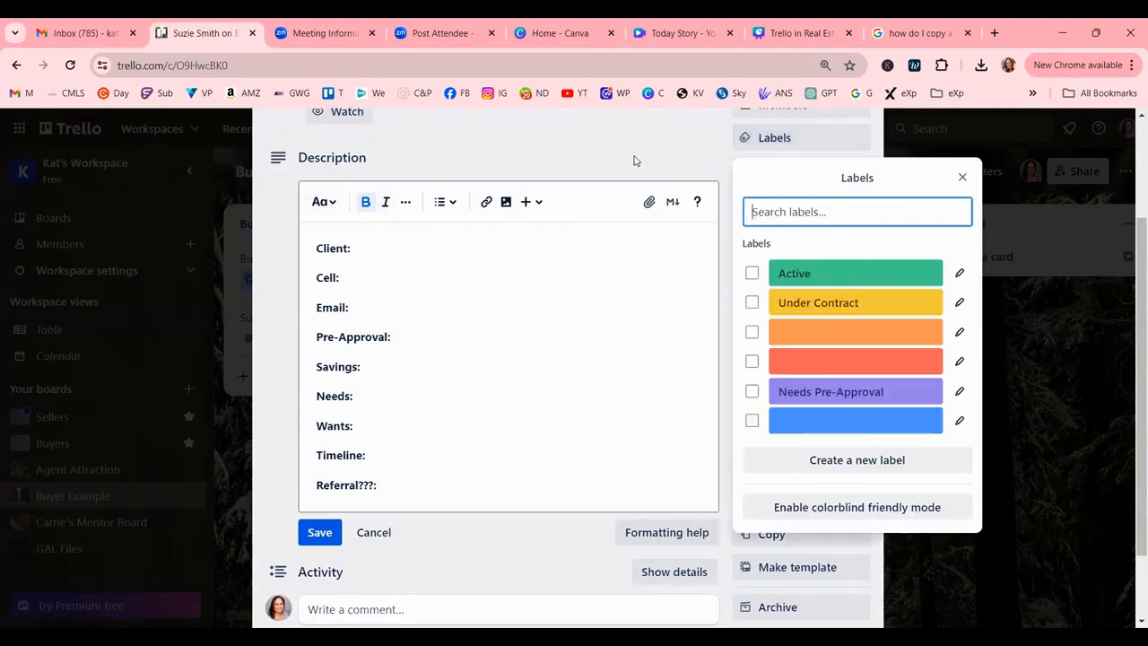
{"action": "scroll", "coordinate": [502, 448], "scroll_direction": "down", "scroll_amount": 2}
{"action": "left_click", "coordinate": [342, 524]}
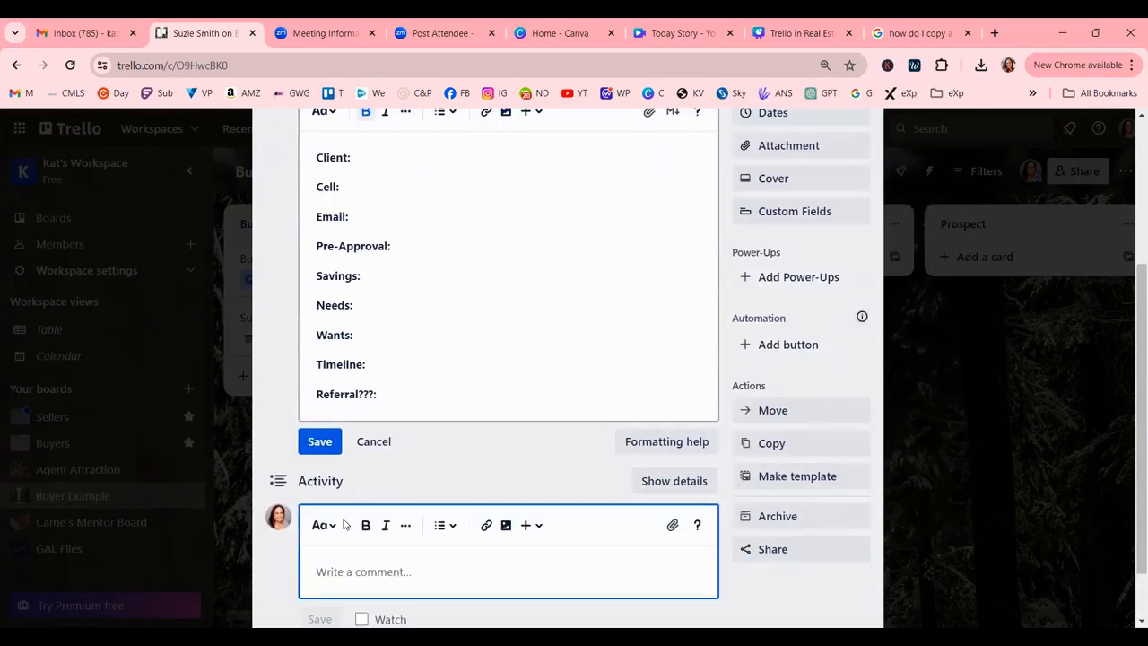
{"action": "scroll", "coordinate": [469, 471], "scroll_direction": "up", "scroll_amount": 3}
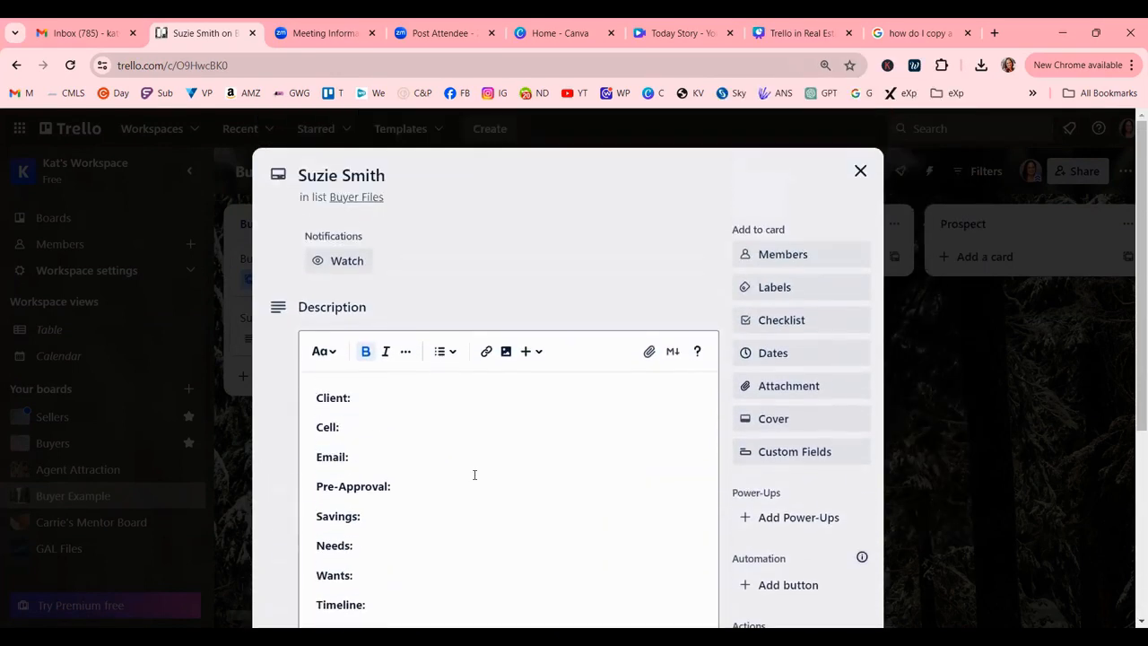
{"action": "left_click", "coordinate": [859, 171]}
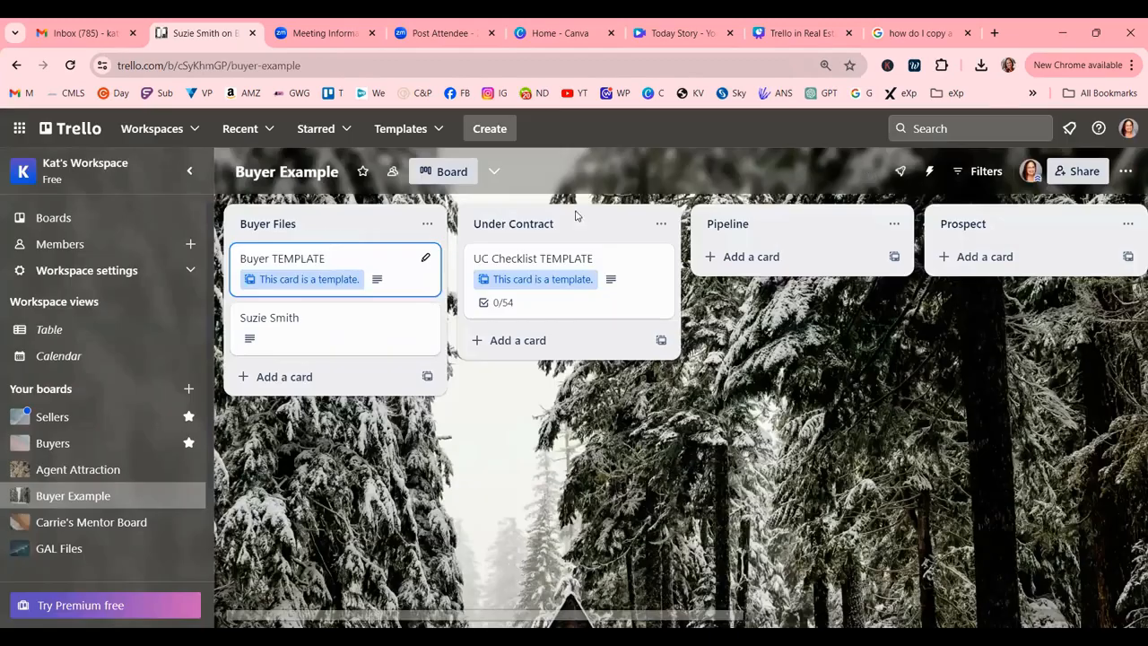
Add a checklist to the client card copying items from Under Contract, giving 0/46.
{"action": "left_click", "coordinate": [375, 334]}
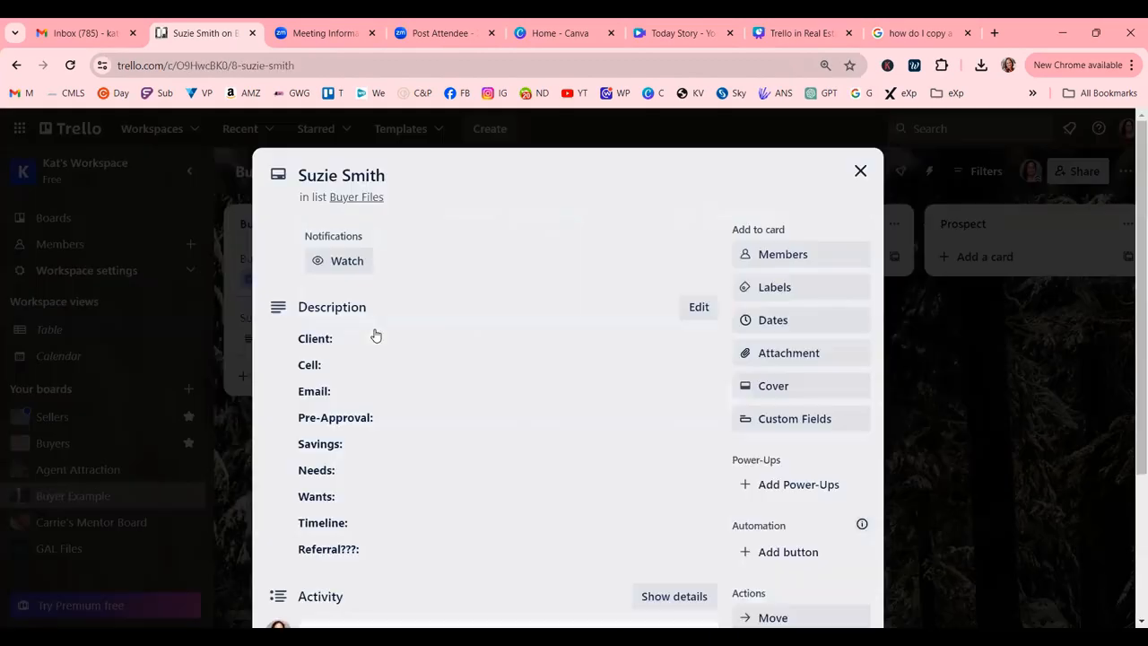
{"action": "left_click", "coordinate": [859, 170]}
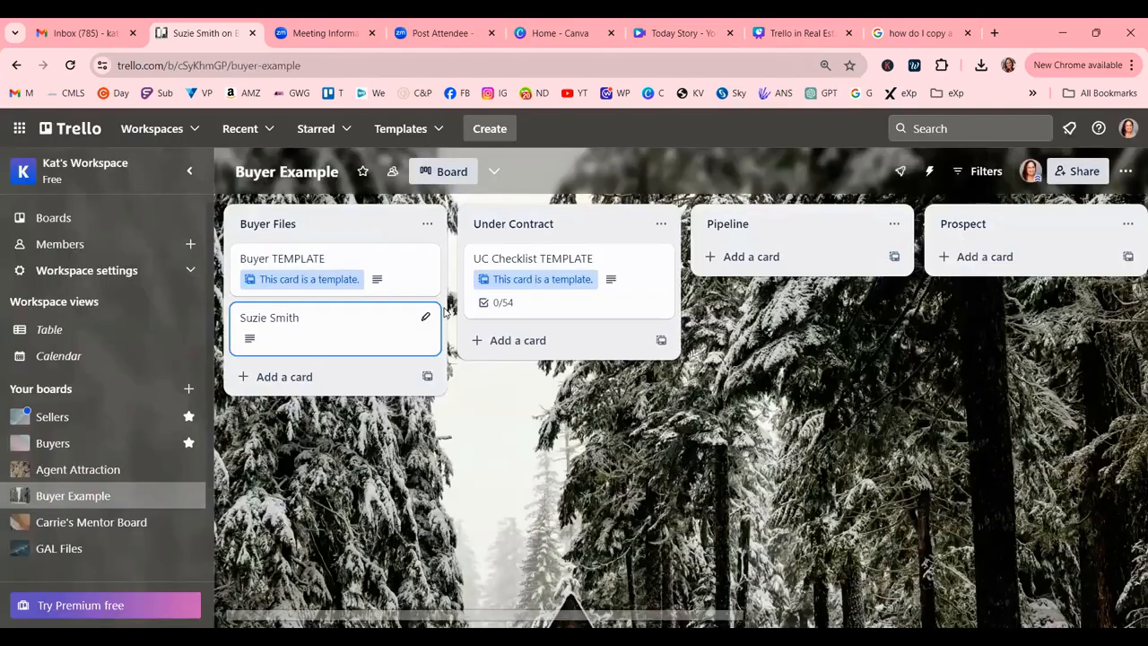
{"action": "left_click", "coordinate": [347, 337]}
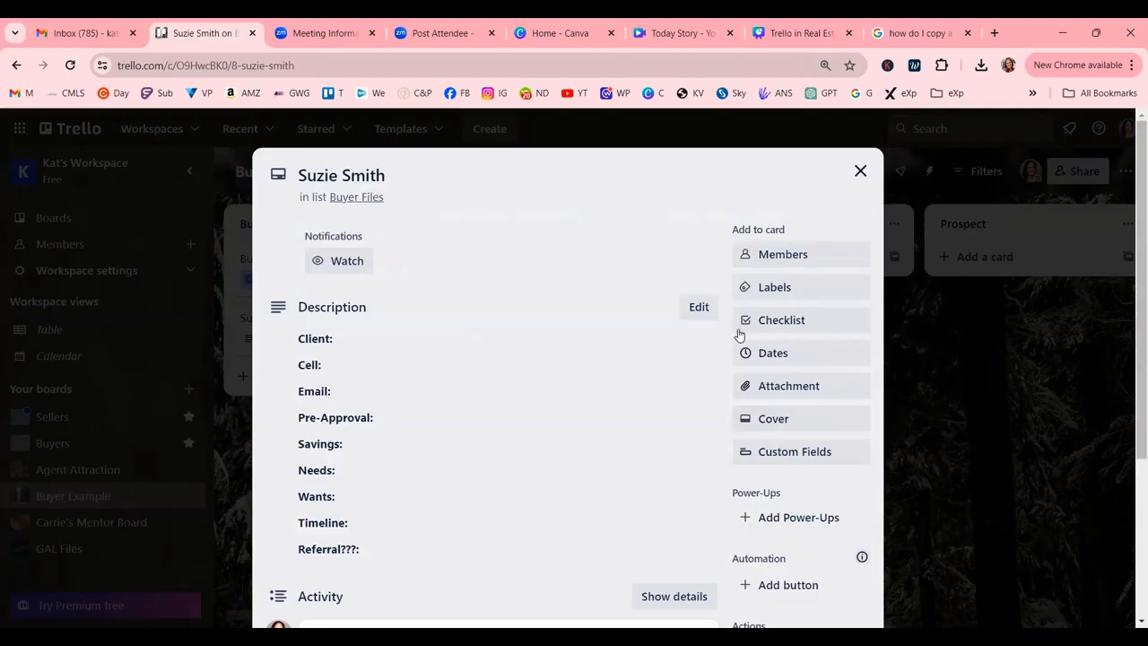
{"action": "left_click", "coordinate": [762, 323]}
{"action": "left_click", "coordinate": [830, 487]}
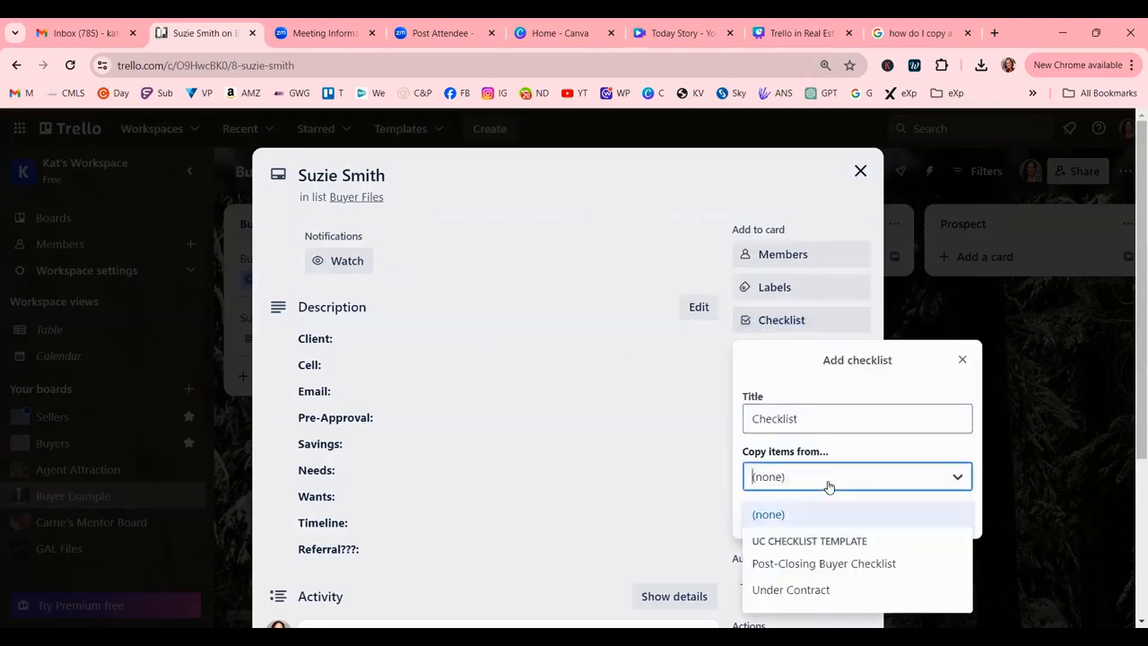
{"action": "left_click", "coordinate": [806, 590]}
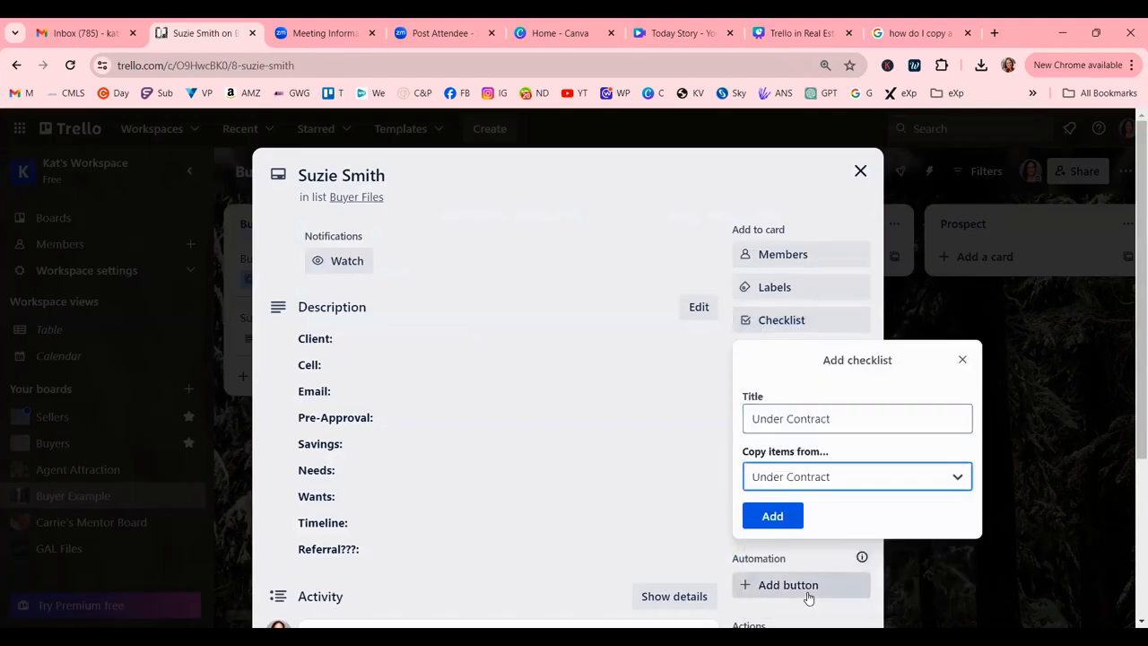
{"action": "left_click", "coordinate": [774, 517]}
{"action": "scroll", "coordinate": [567, 401], "scroll_direction": "up", "scroll_amount": 6}
{"action": "scroll", "coordinate": [567, 402], "scroll_direction": "up", "scroll_amount": 10}
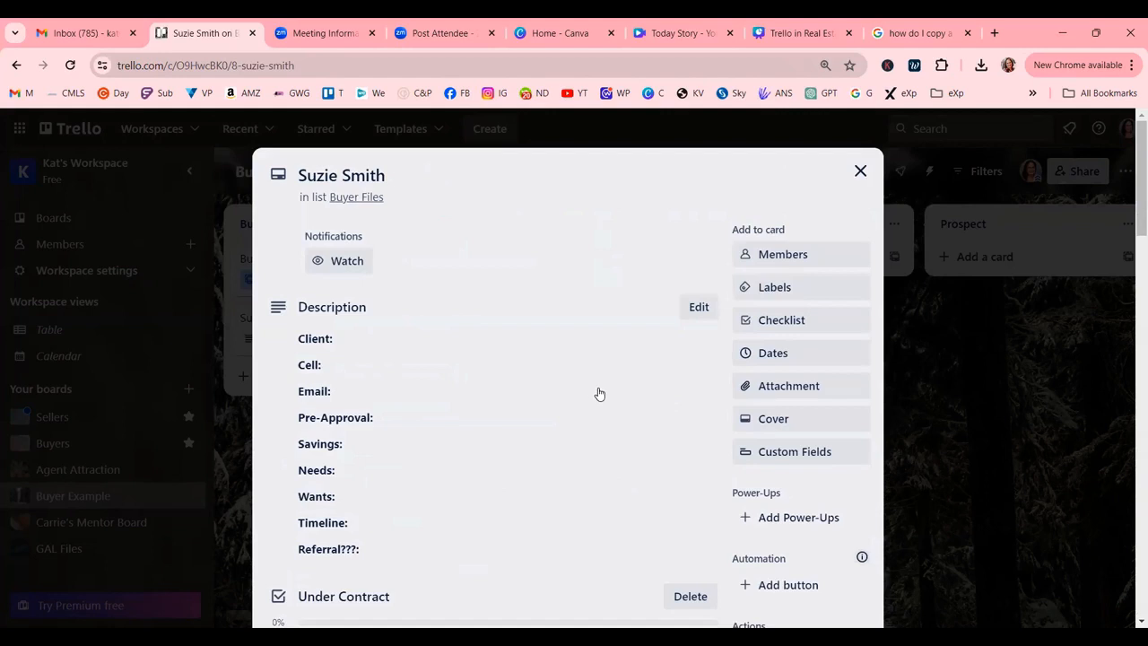
{"action": "scroll", "coordinate": [595, 392], "scroll_direction": "down", "scroll_amount": 7}
{"action": "scroll", "coordinate": [589, 392], "scroll_direction": "up", "scroll_amount": 7}
{"action": "left_click", "coordinate": [860, 171]}
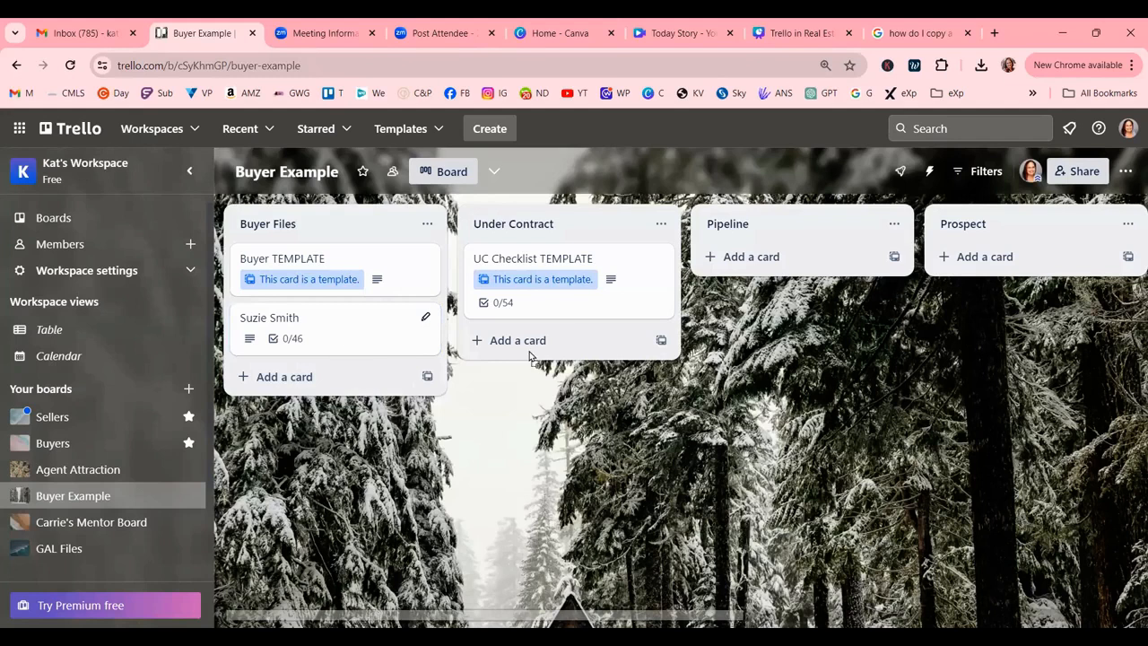
Move the client card through Under Contract and Pipeline into the Prospect list.
{"action": "left_click_drag", "start_coordinate": [529, 356], "coordinate": [540, 342]}
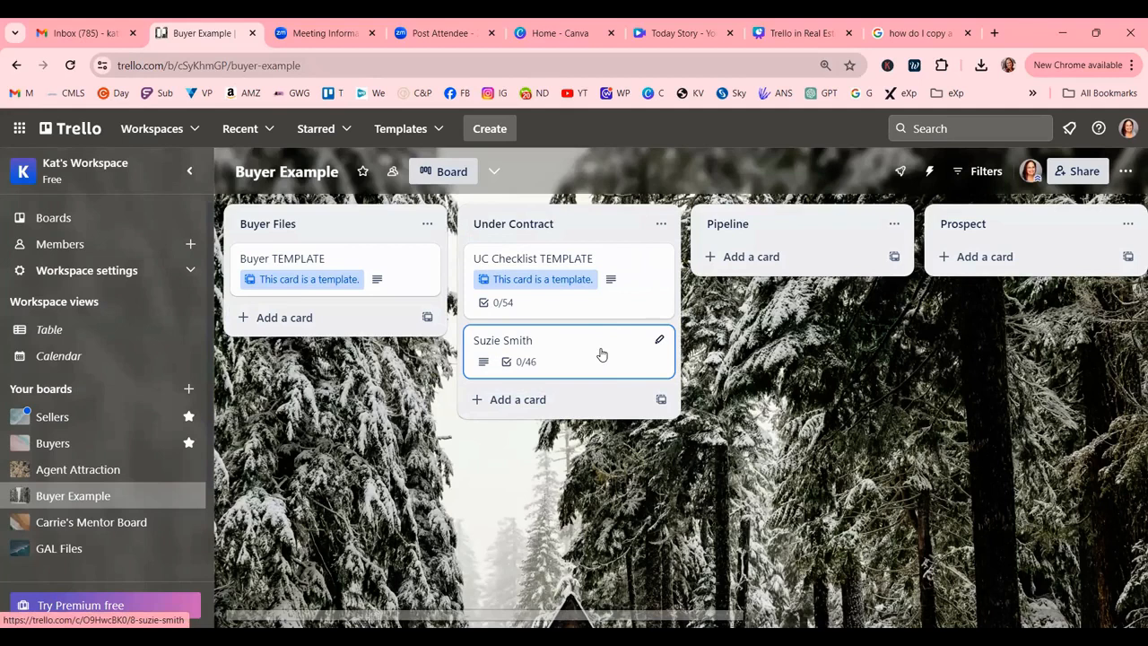
{"action": "left_click_drag", "start_coordinate": [638, 338], "coordinate": [804, 273]}
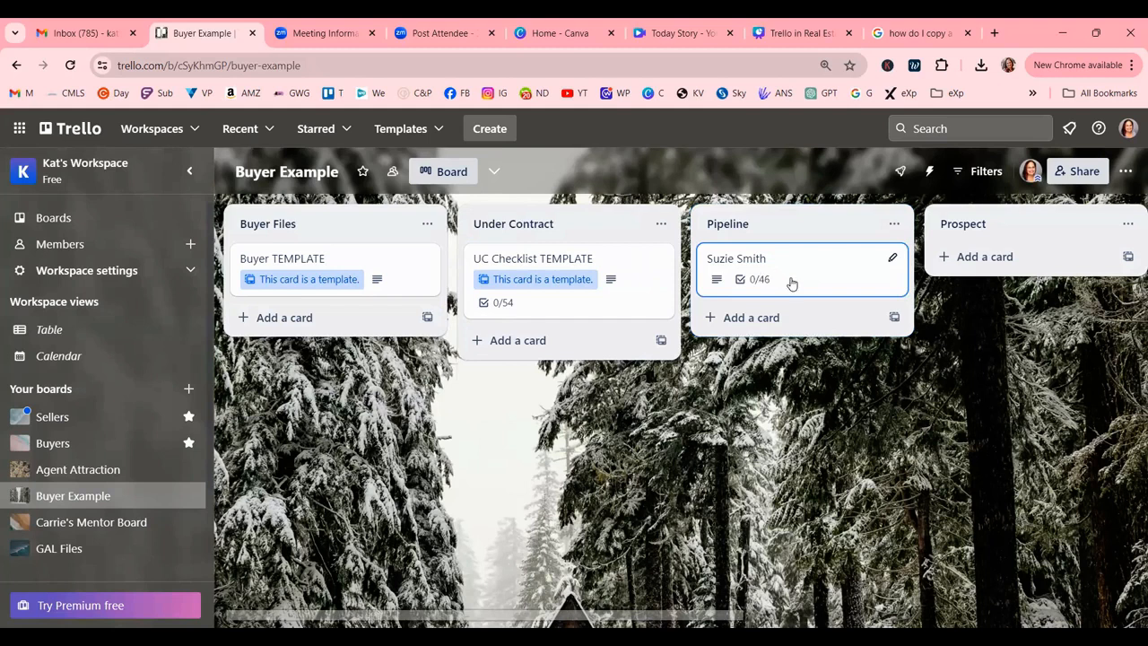
{"action": "left_click_drag", "start_coordinate": [603, 299], "coordinate": [613, 296]}
Prefix the client card's title with "(2025)" and close the card.
{"action": "left_click", "coordinate": [531, 261]}
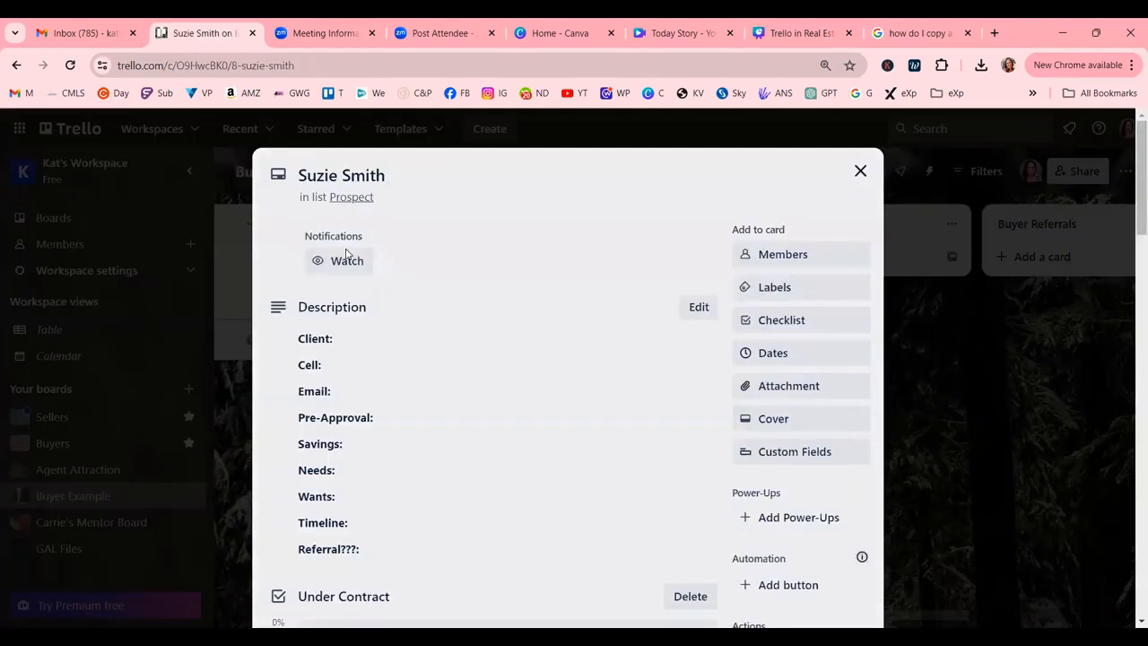
{"action": "left_click", "coordinate": [301, 175]}
{"action": "type", "text": "(2025)"}
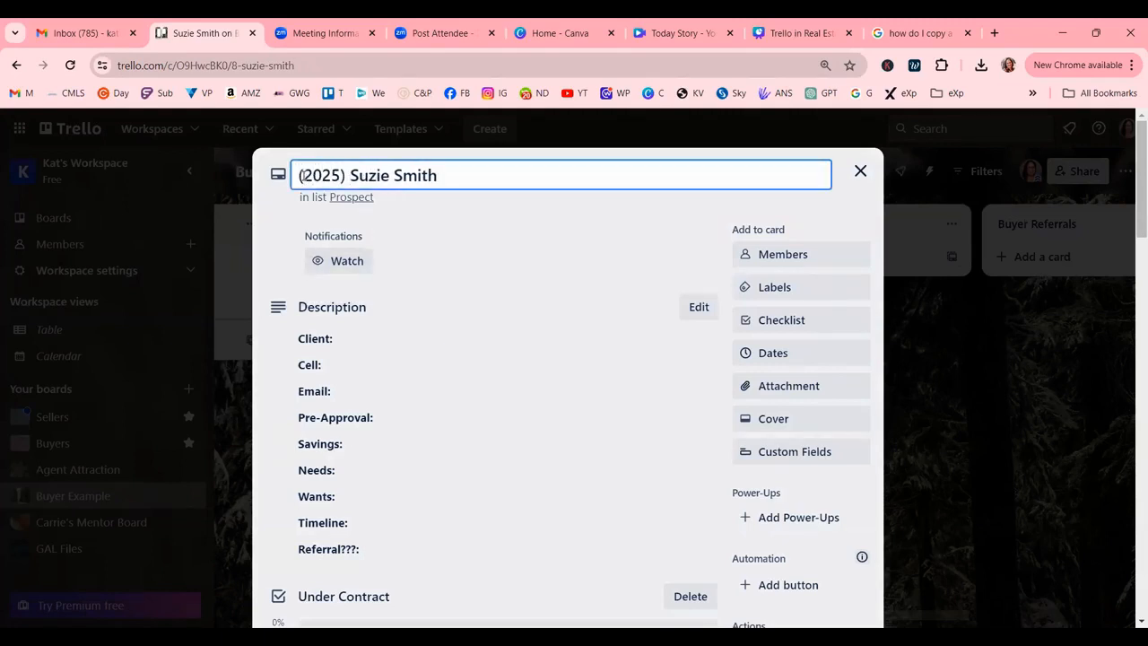
{"action": "left_click", "coordinate": [980, 431]}
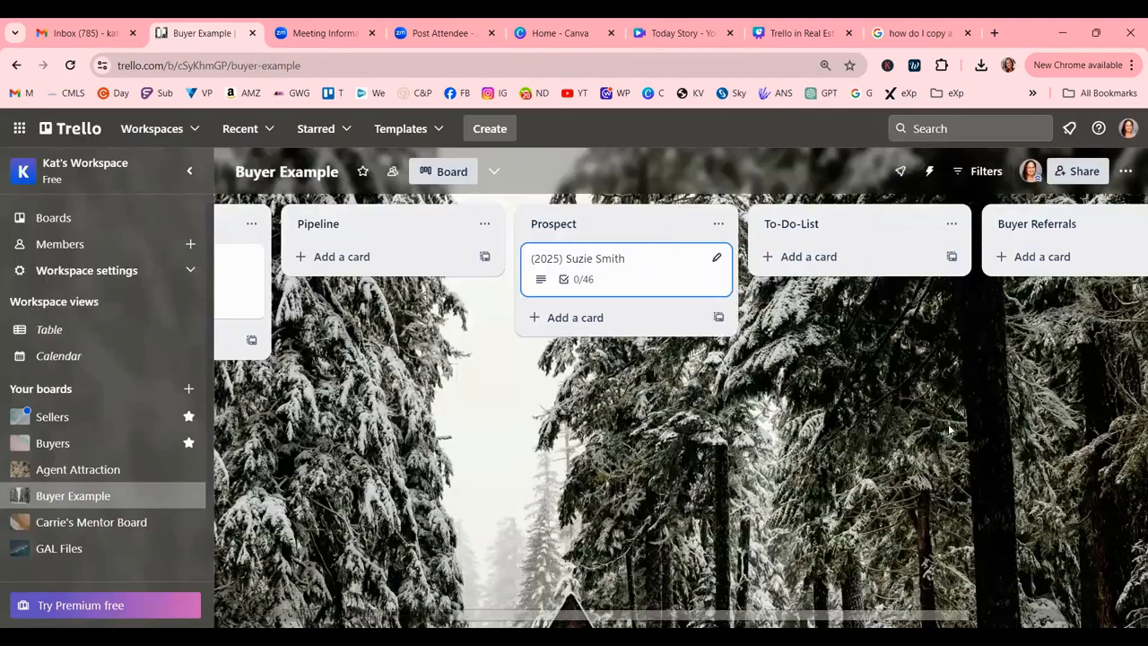